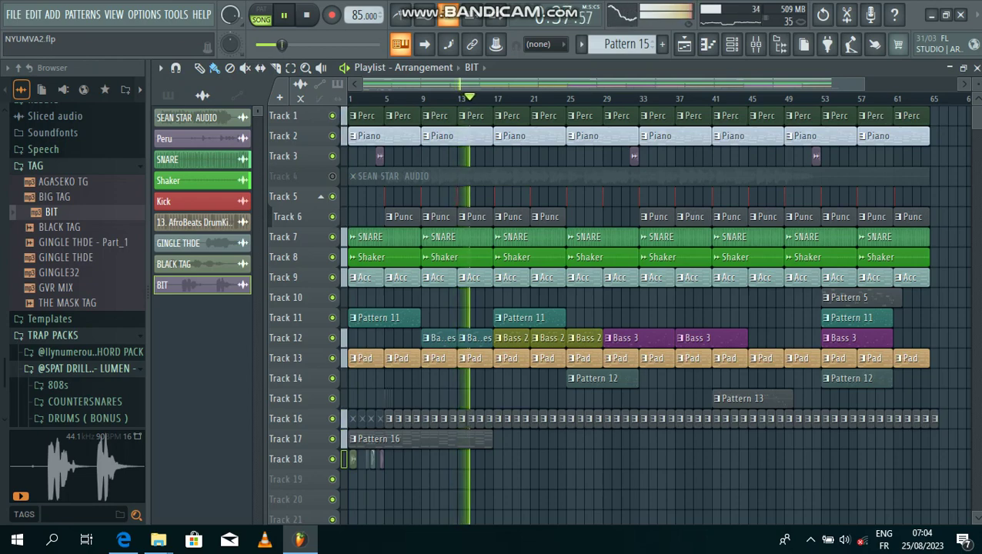
# - Examine the song arrangement in the playlist during playback, from Track 1 to Track 18, with enlarged and compact track heights
pyautogui.moveTo(863, 84); pyautogui.dragTo(639, 84)
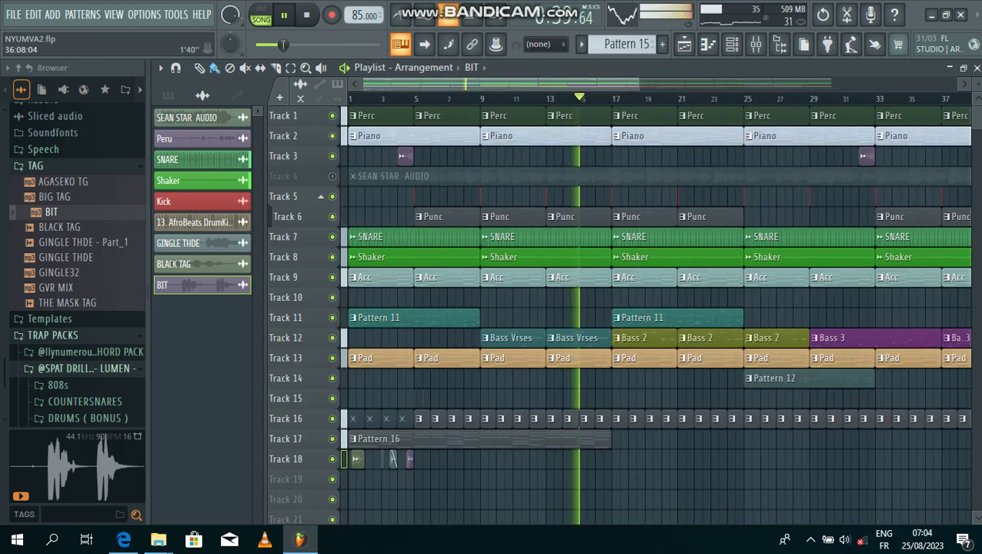
pyautogui.click(977, 83)
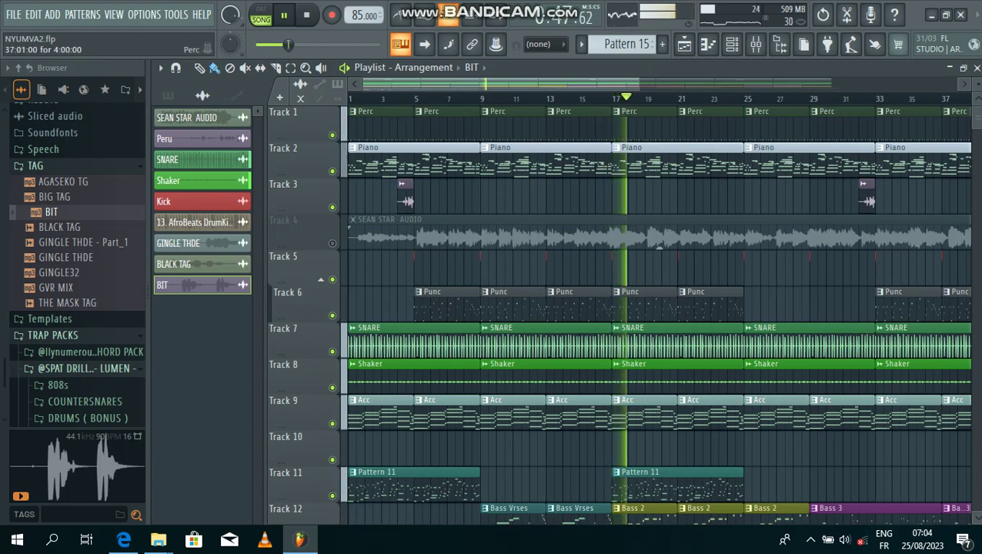
pyautogui.scroll(-5, 654, 316)
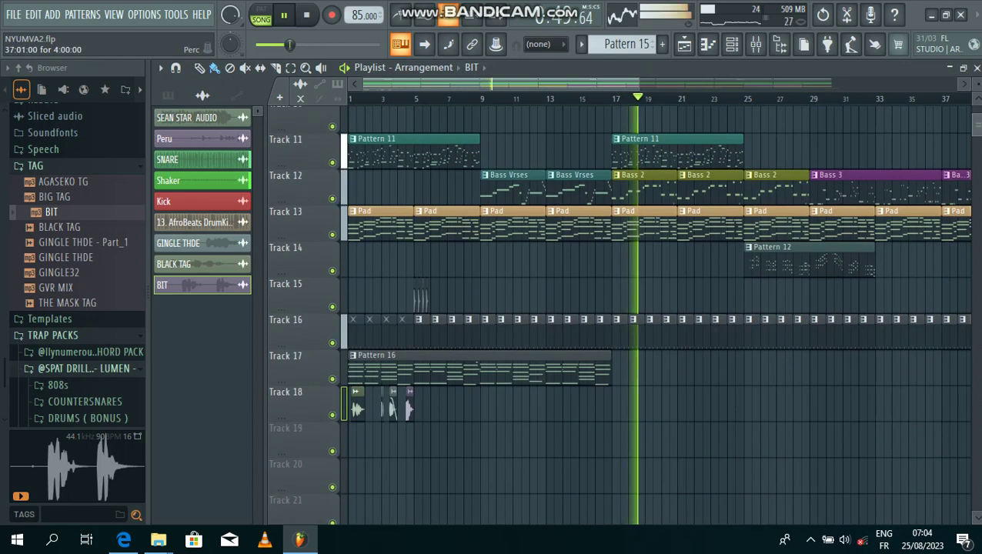
pyautogui.scroll(1, 654, 315)
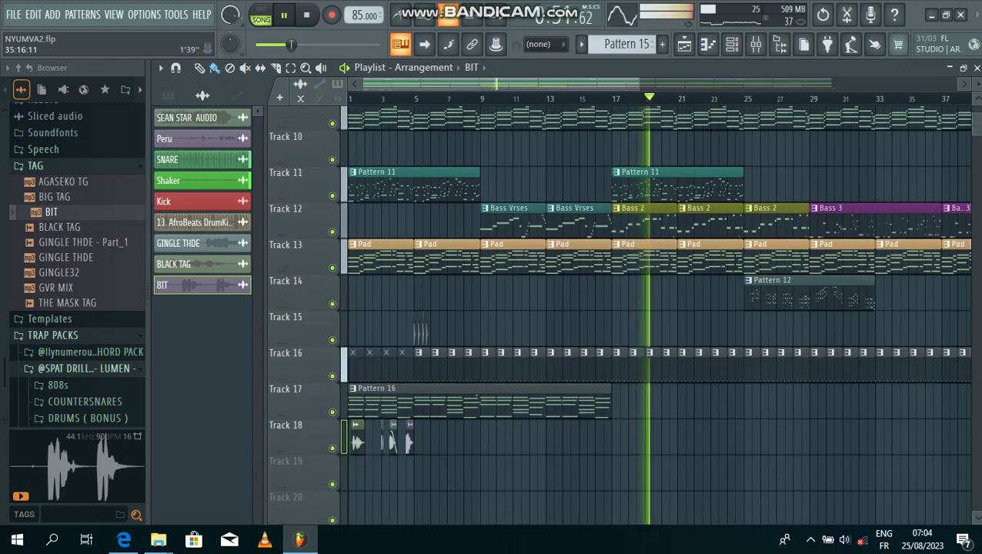
pyautogui.scroll(-3, 924, 315)
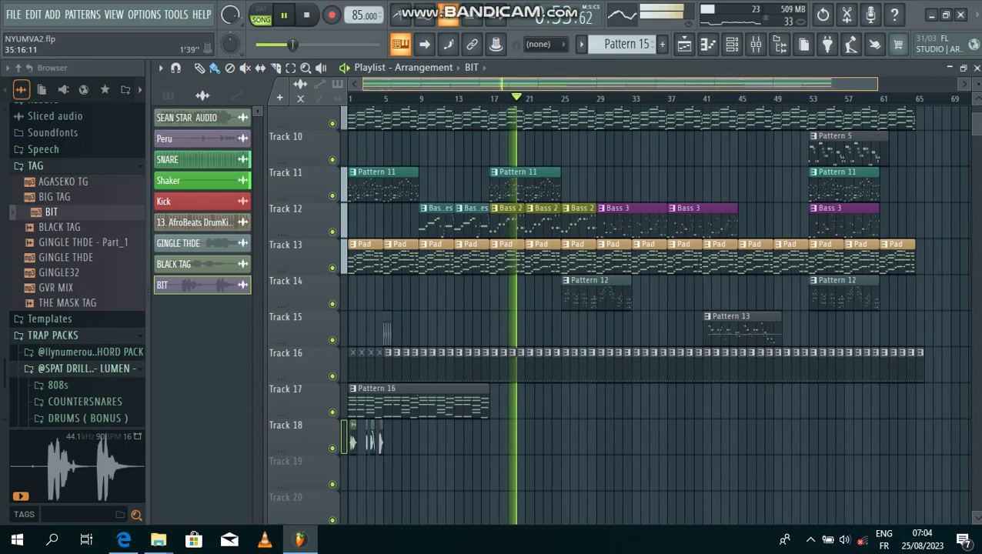
pyautogui.scroll(4, 321, 278)
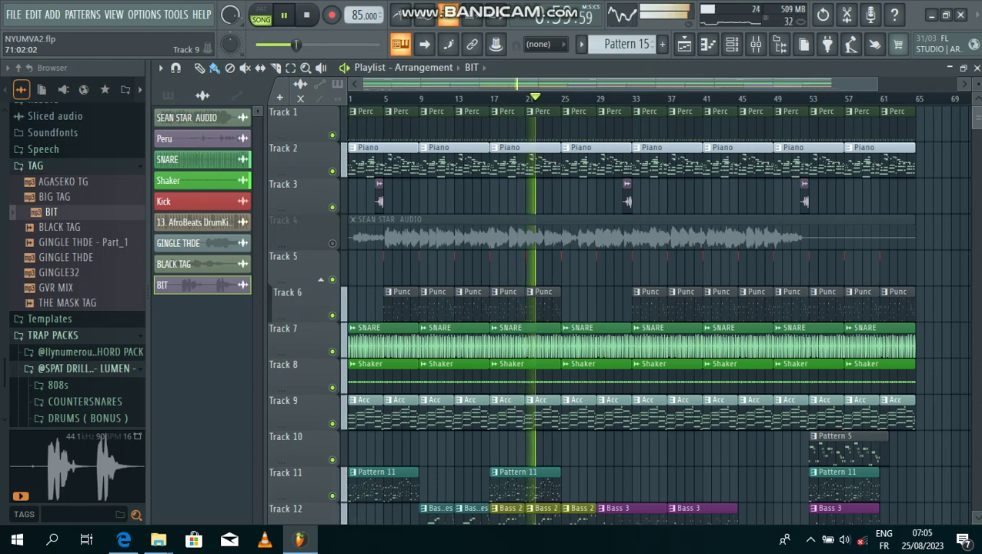
pyautogui.scroll(-2, 615, 314)
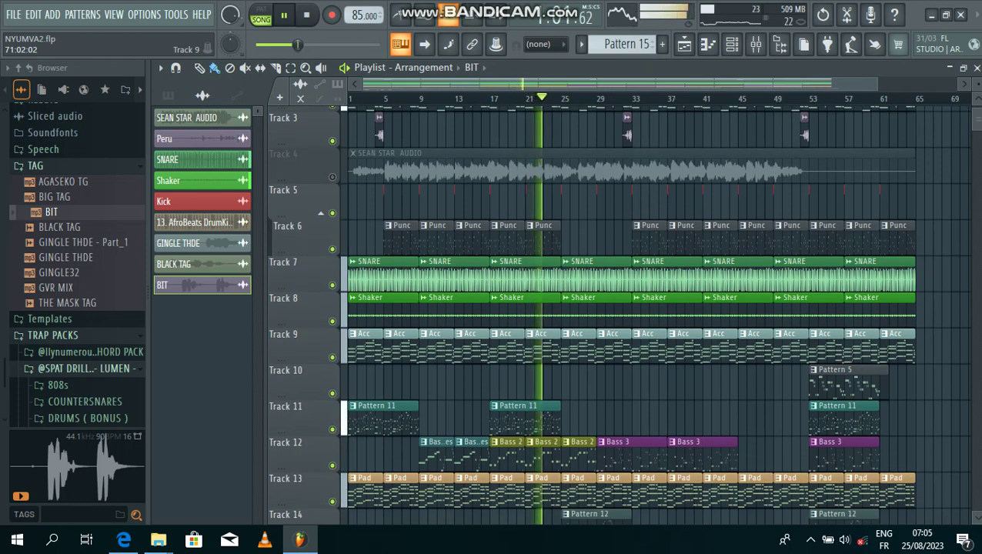
pyautogui.scroll(-6, 616, 314)
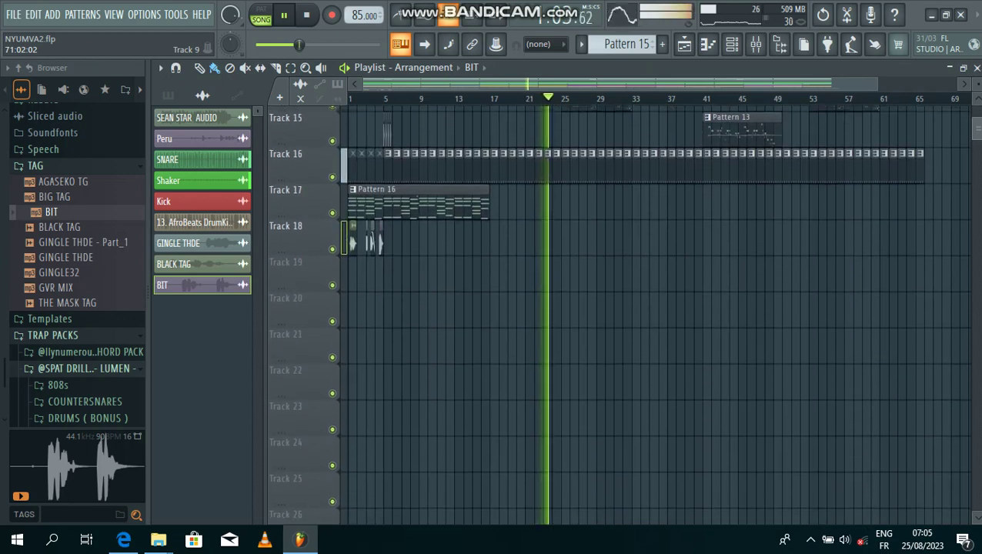
pyautogui.scroll(5, 615, 314)
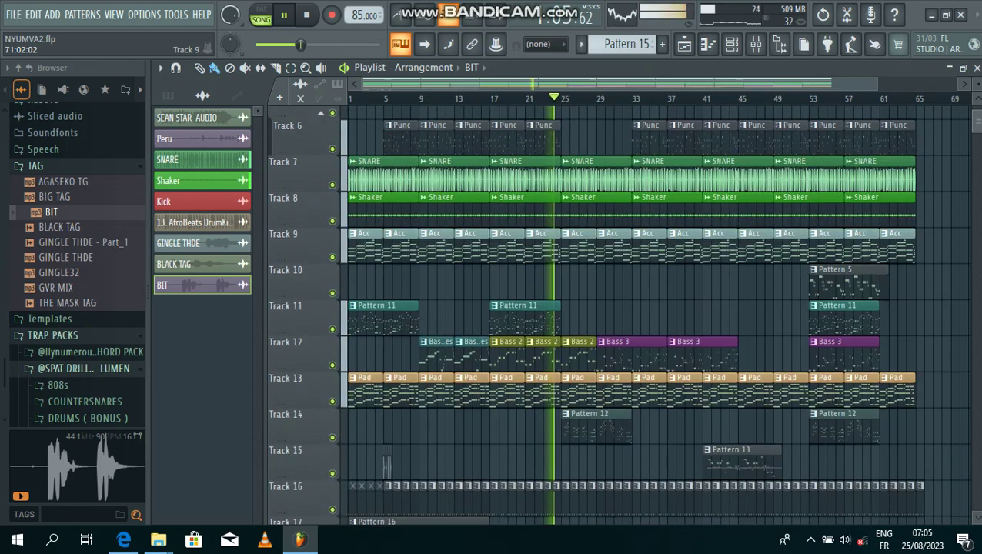
pyautogui.scroll(3, 615, 314)
pyautogui.scroll(-2, 615, 314)
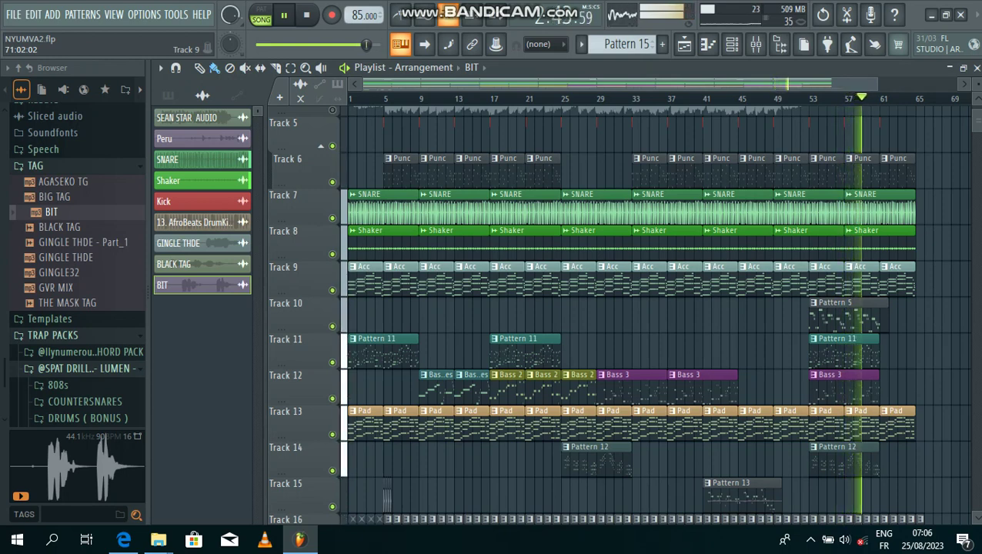
pyautogui.moveTo(977, 83); pyautogui.dragTo(976, 111)
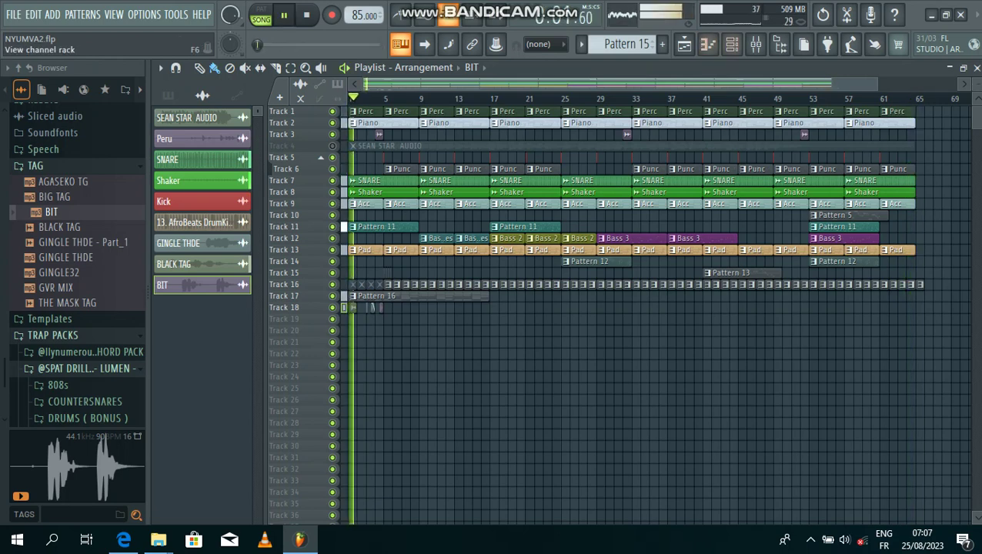
# - Open the channel rack and filter it to the Unsorted channels, with song playback restarted
pyautogui.click(732, 43)
pyautogui.press('space')
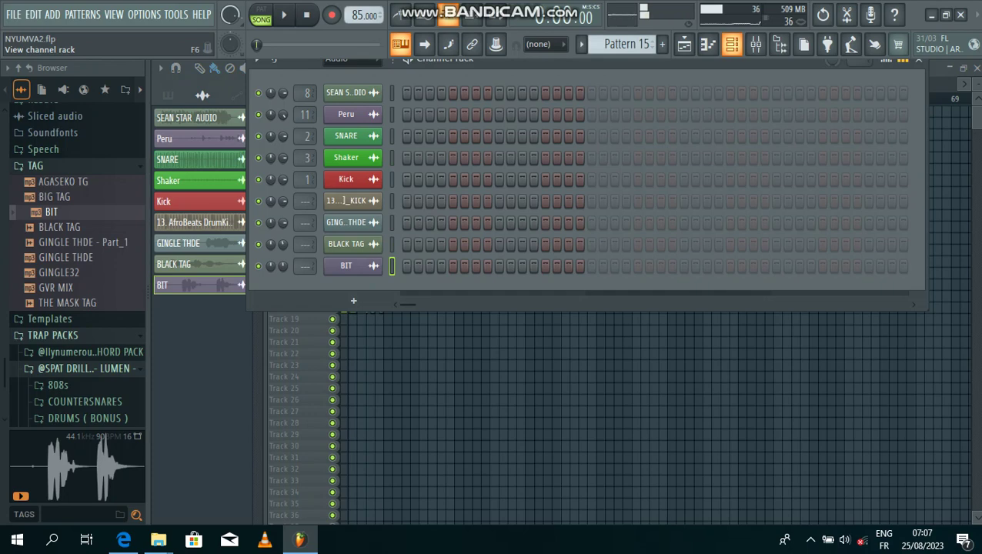
pyautogui.click(350, 59)
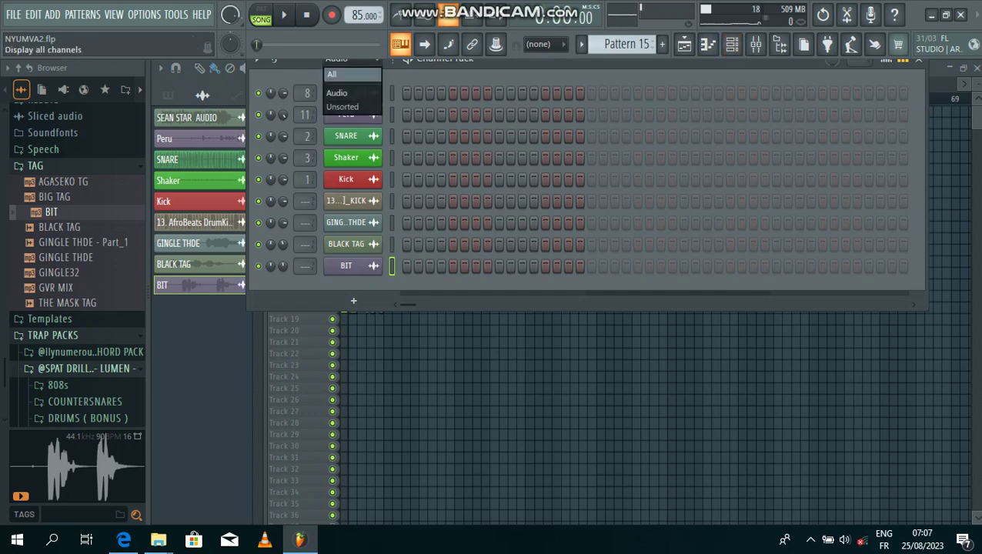
pyautogui.click(343, 106)
pyautogui.press('space')
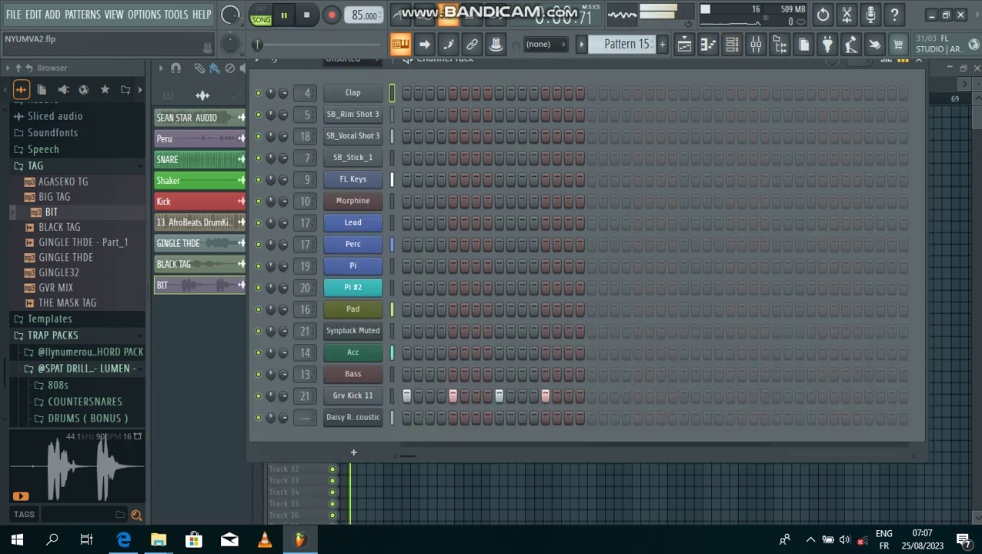
# - Make Perc the active pattern, switch from song to pattern mode to hear it alone, and stop playback
pyautogui.scroll(6, 625, 44)
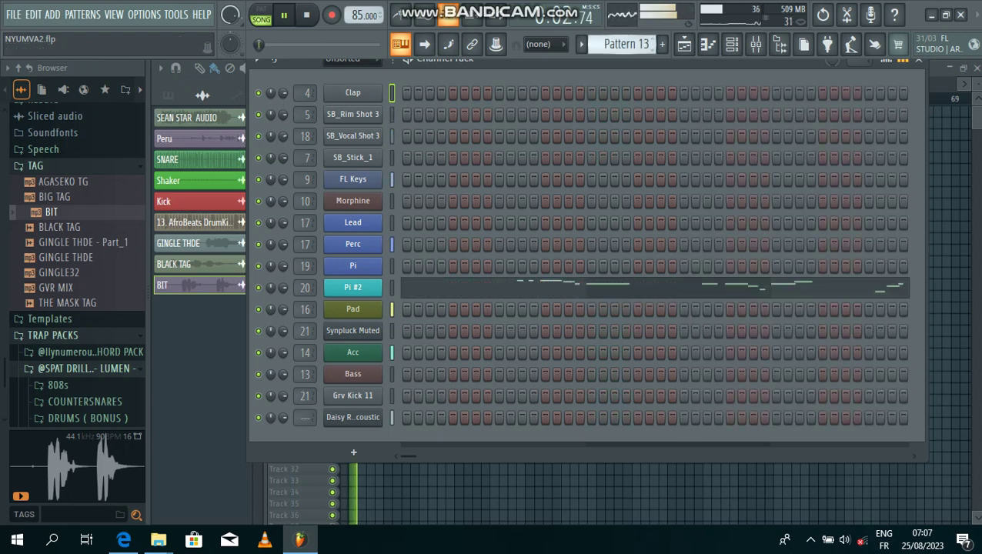
pyautogui.click(155, 118)
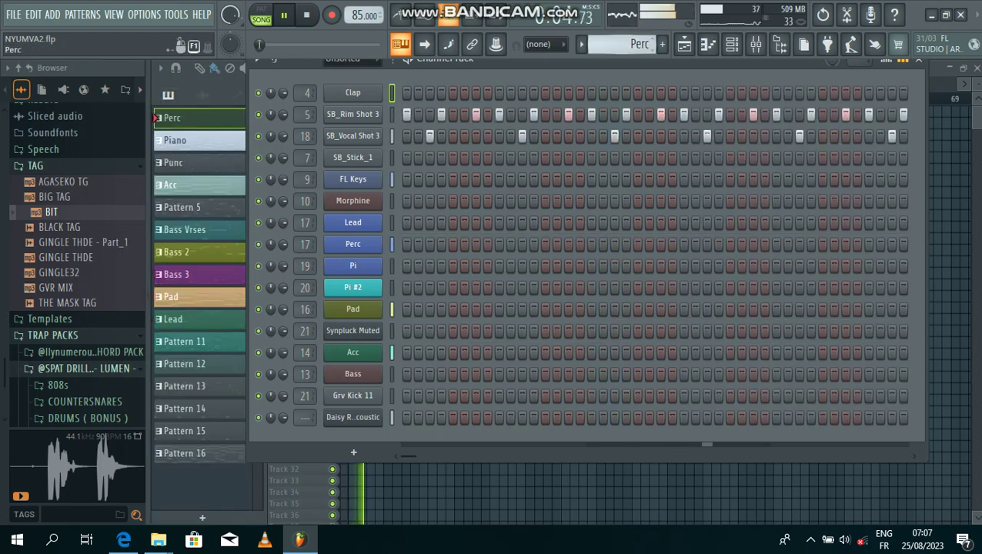
pyautogui.click(261, 14)
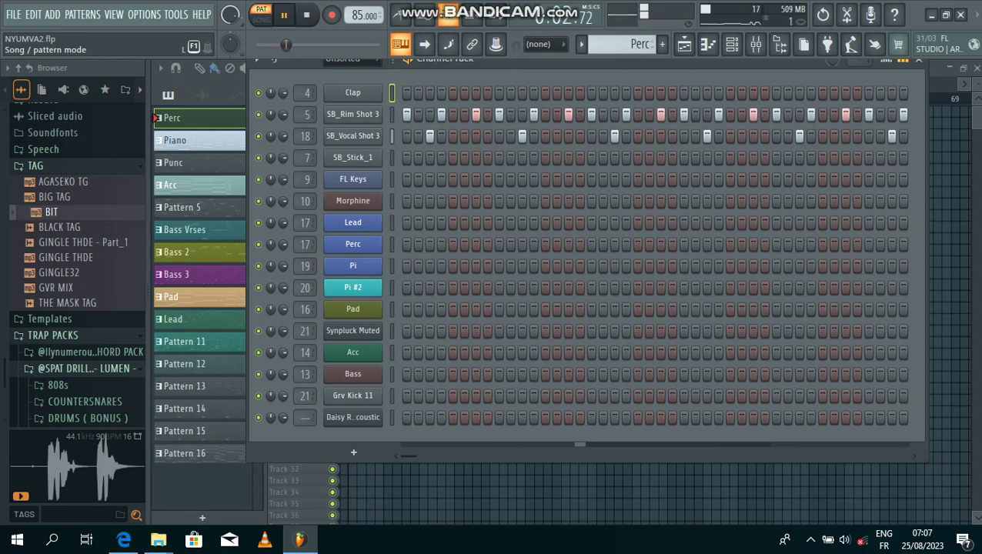
pyautogui.press('space')
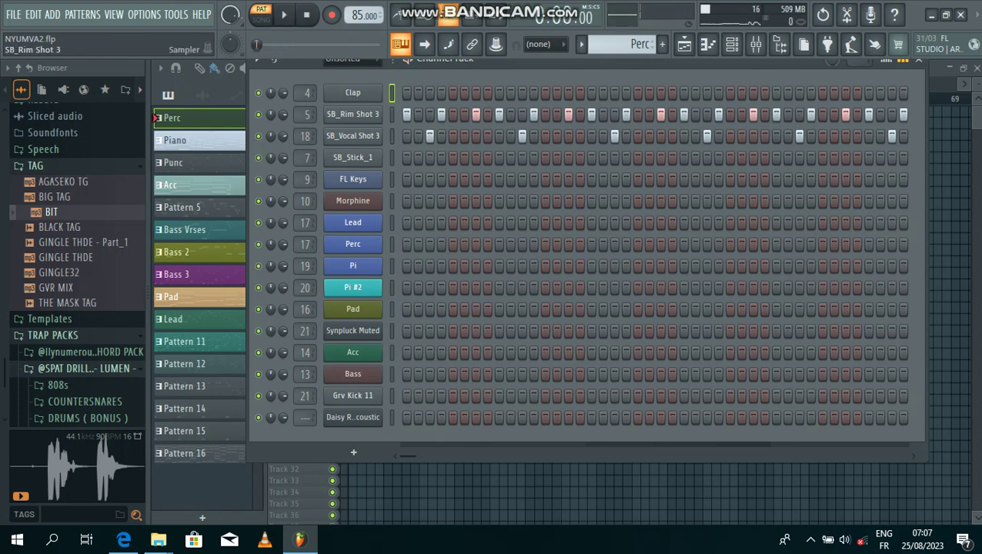
# - View the sampler settings of the SB_Rim Shot 3 and SB_Vocal Shot 3 channels, closing each window
pyautogui.click(353, 114)
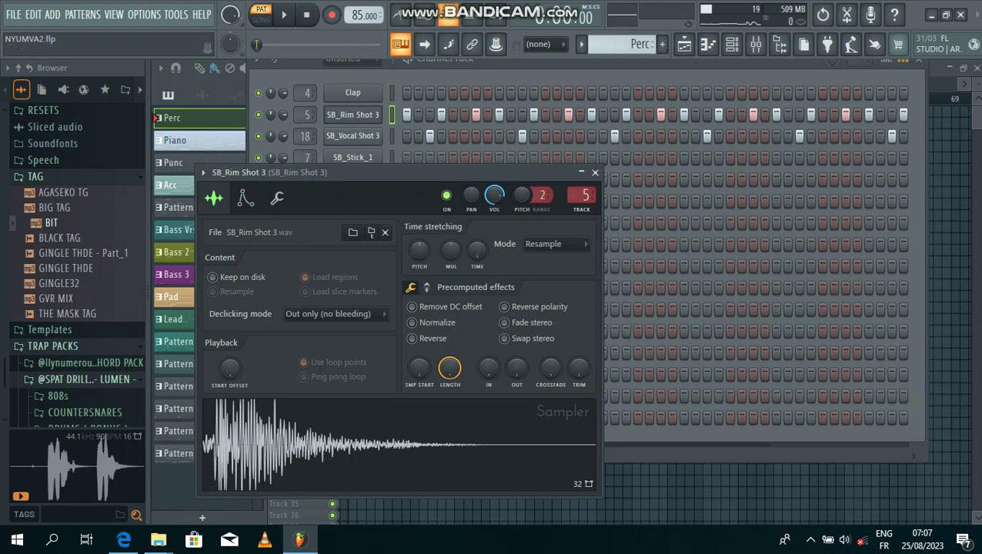
pyautogui.click(595, 172)
pyautogui.click(353, 137)
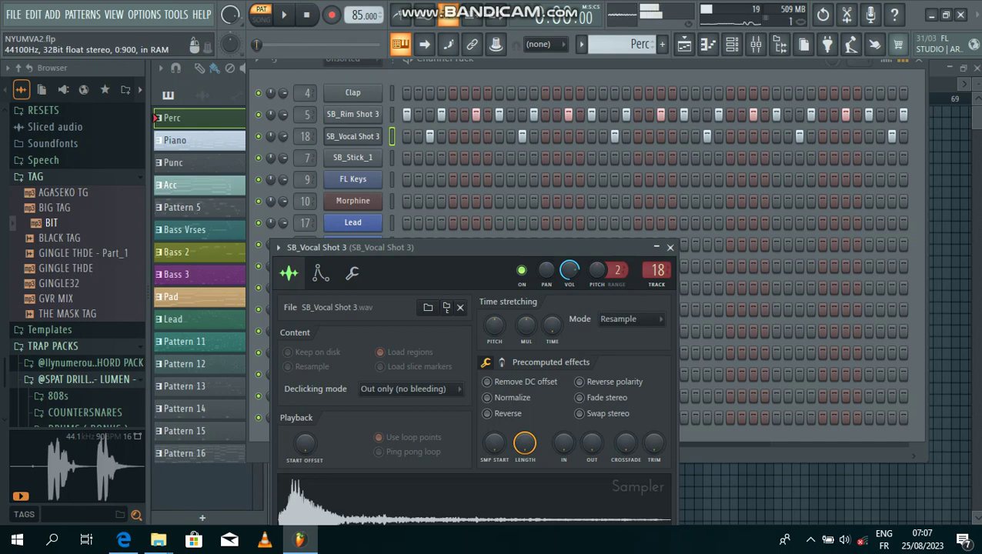
pyautogui.click(669, 247)
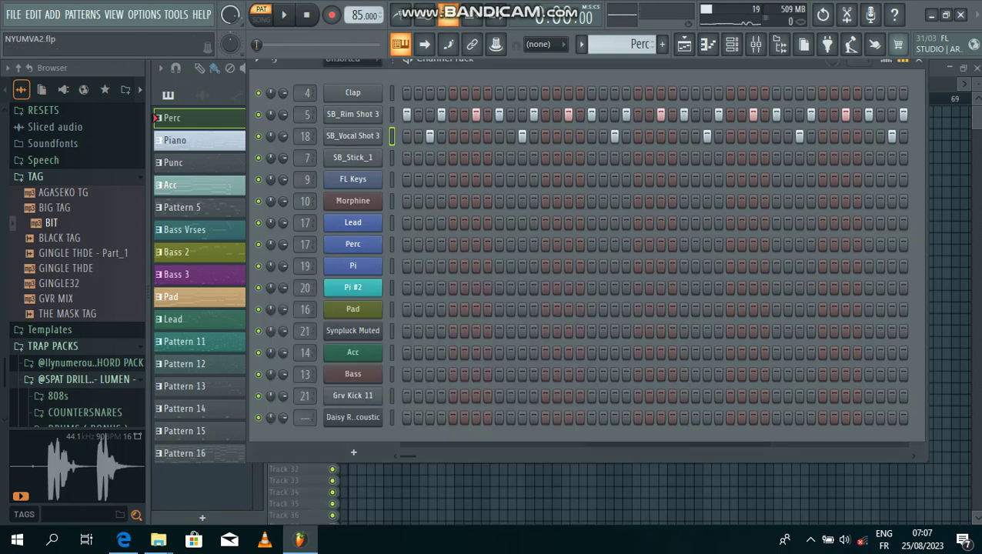
# - Make Piano the active pattern and view the settings of its FL Keys instrument
pyautogui.scroll(-1, 621, 44)
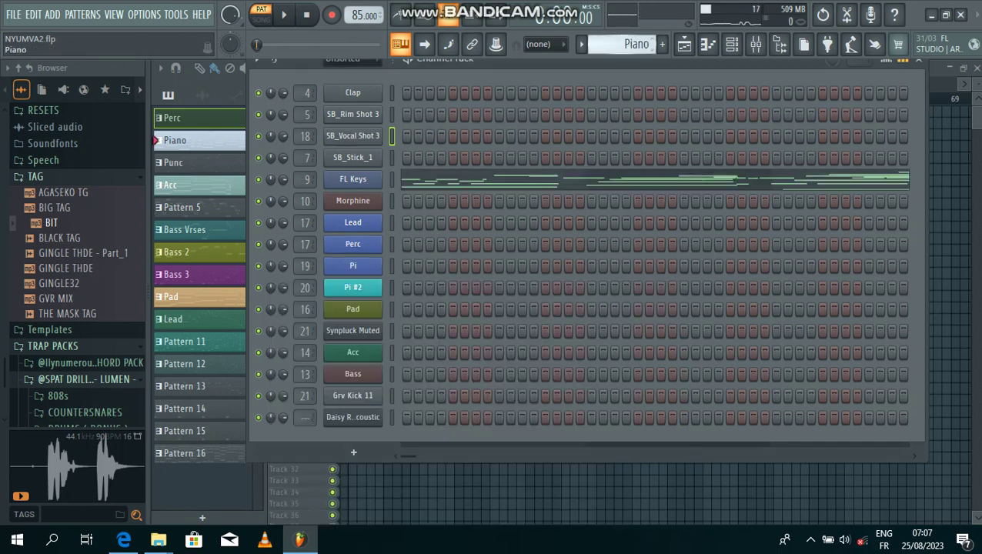
pyautogui.click(353, 179)
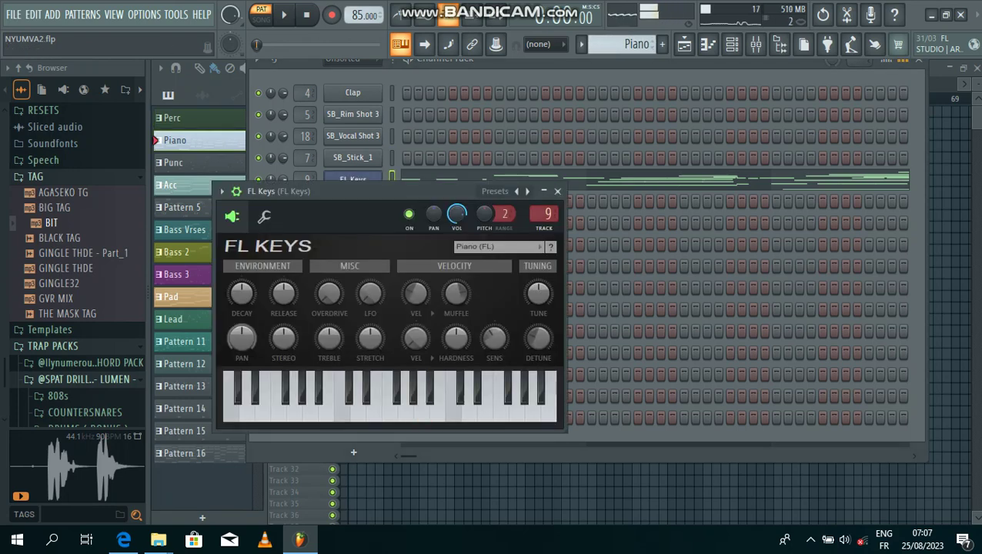
pyautogui.click(556, 191)
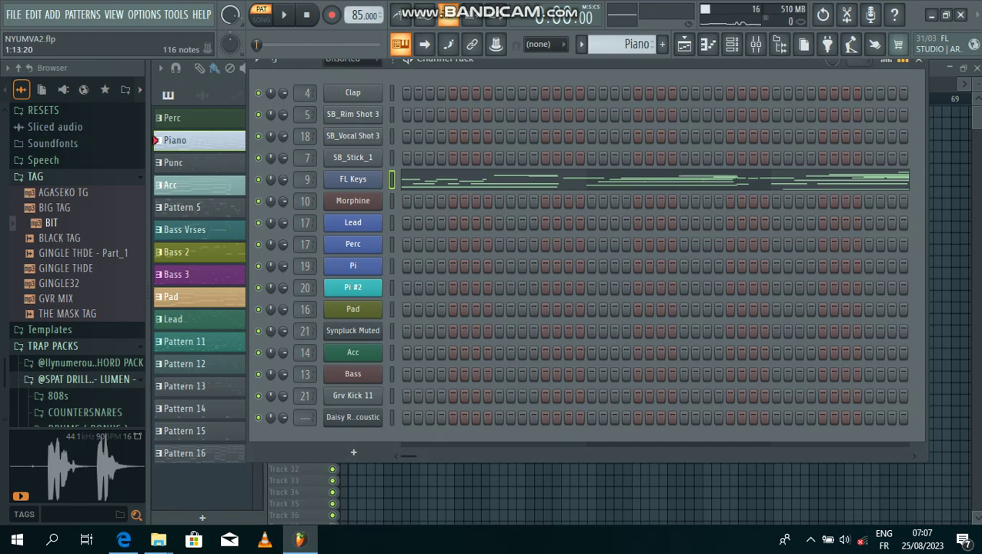
# - Open the FL Keys notes in the piano roll and examine the whole Piano pattern during playback
pyautogui.click(550, 174)
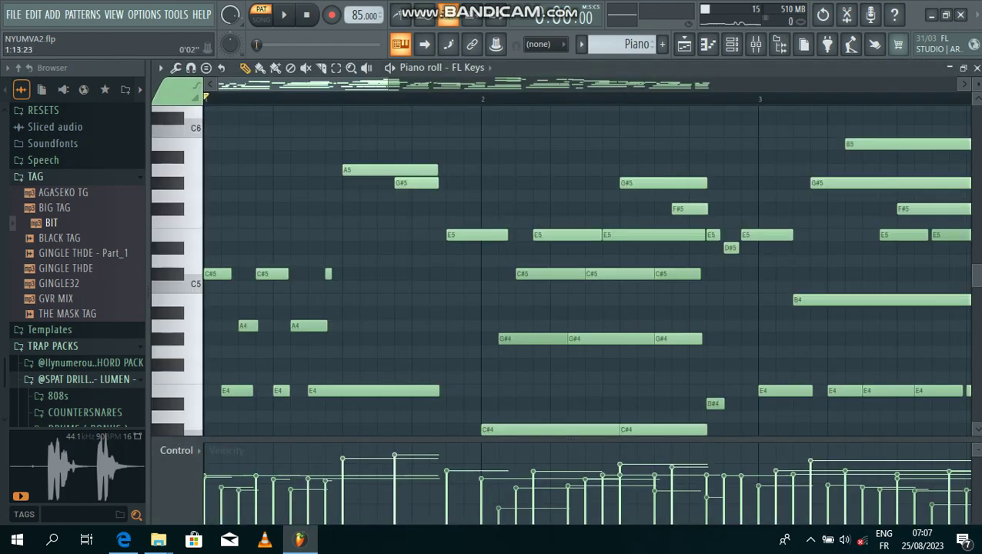
pyautogui.moveTo(389, 83); pyautogui.dragTo(890, 84)
pyautogui.scroll(-3, 562, 269)
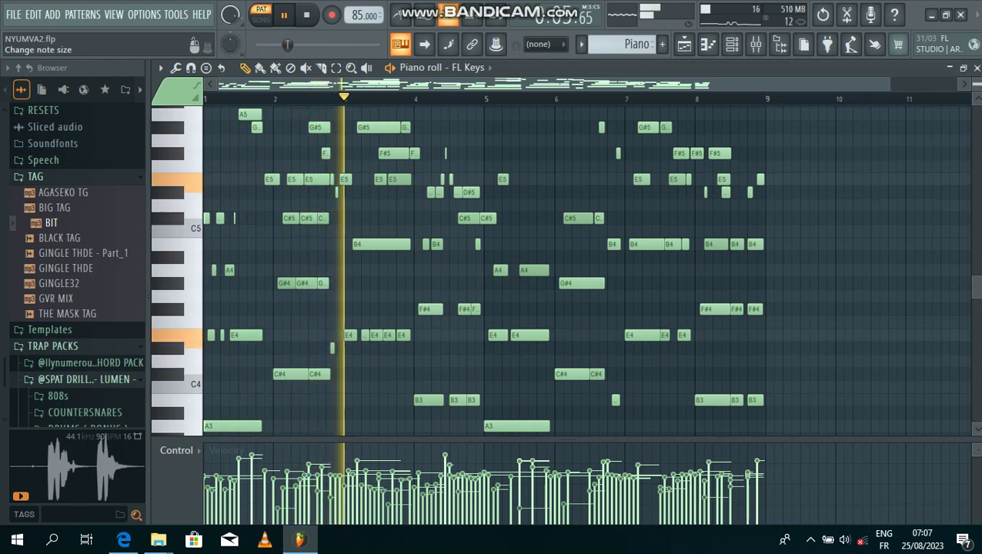
pyautogui.scroll(-3, 177, 270)
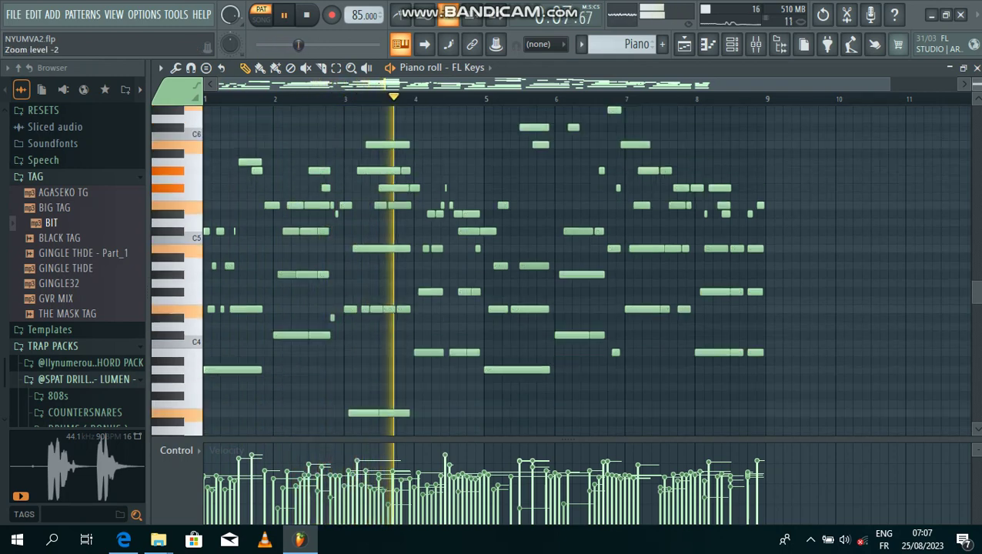
pyautogui.scroll(2, 176, 269)
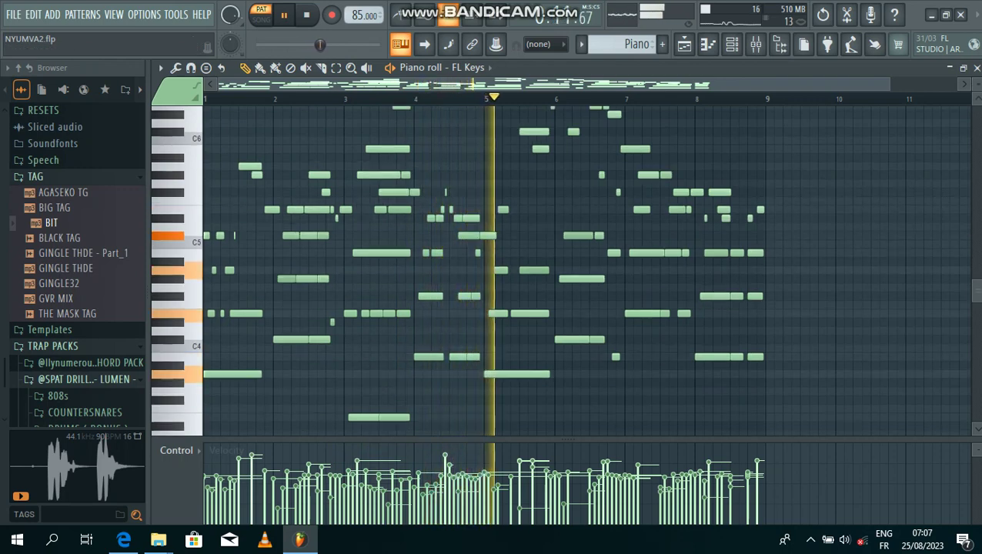
pyautogui.scroll(2, 562, 269)
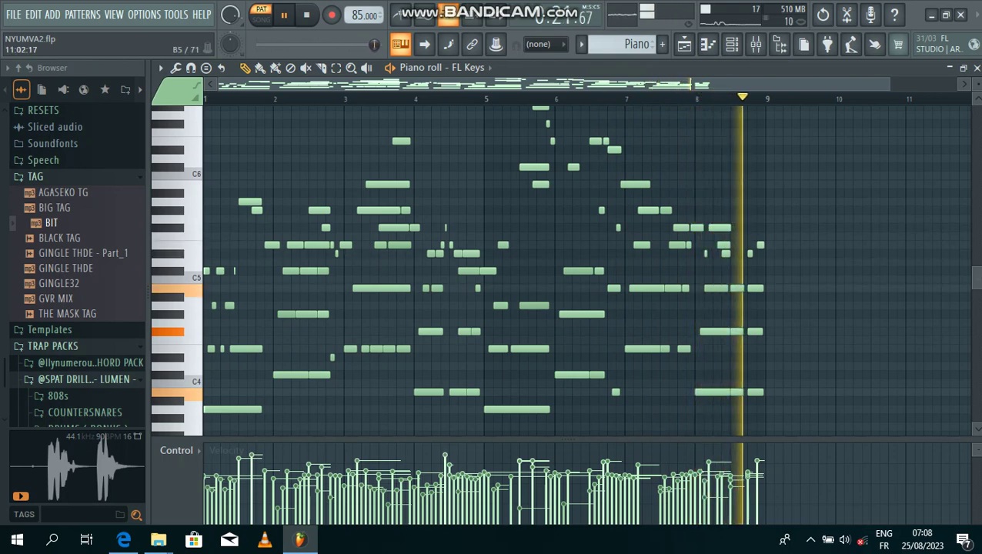
# - Return to the channel rack and make Punc the active pattern
pyautogui.press('F5')
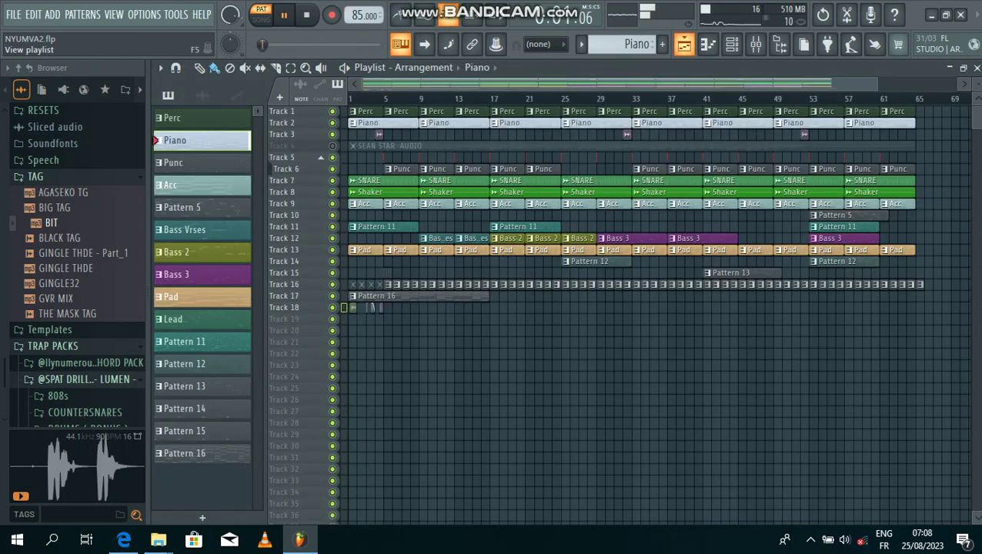
pyautogui.press('F6')
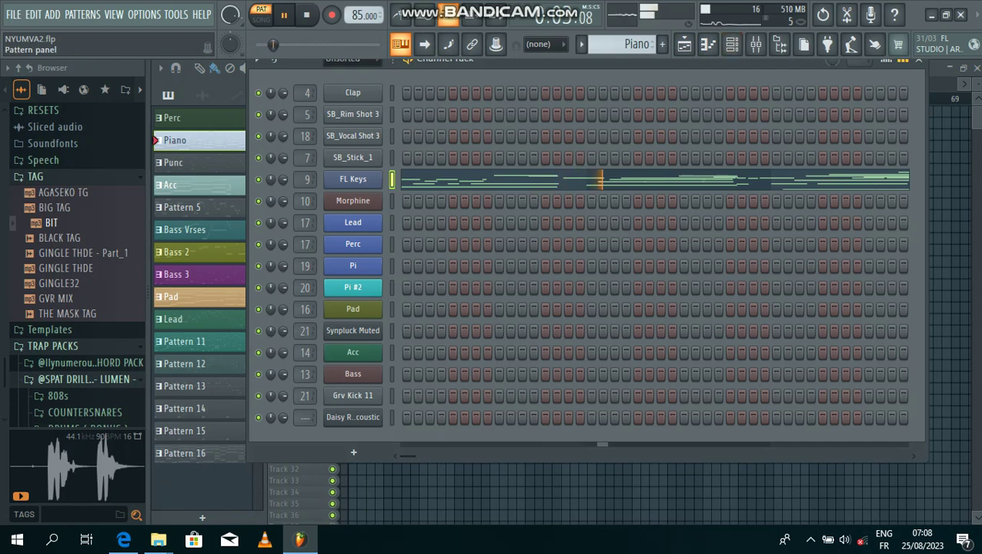
pyautogui.press('KP_Add')
pyautogui.press('KP_Add')
pyautogui.press('KP_Subtract')
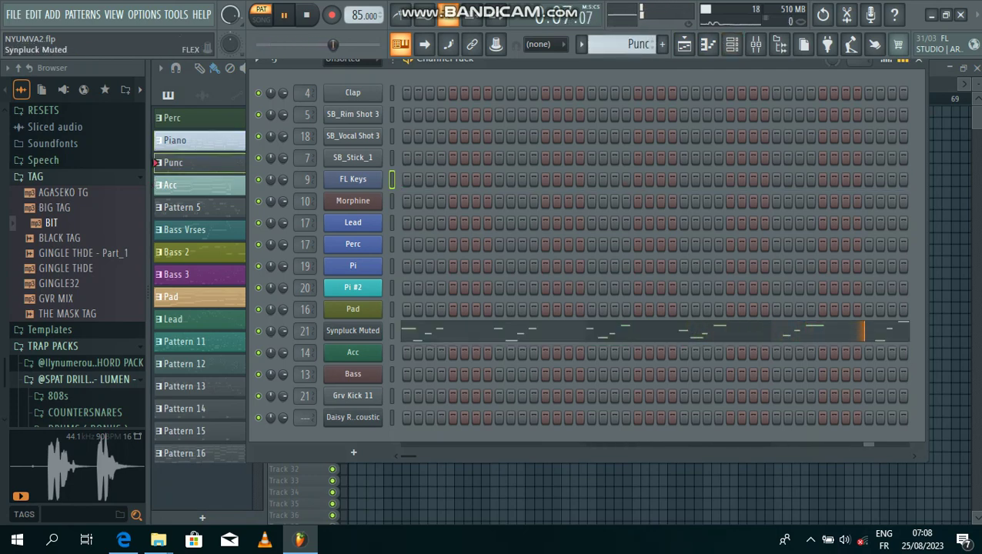
# - View the Synpluck Muted channel's FLEX preset, close it, and open the channel's notes in the piano roll
pyautogui.click(352, 330)
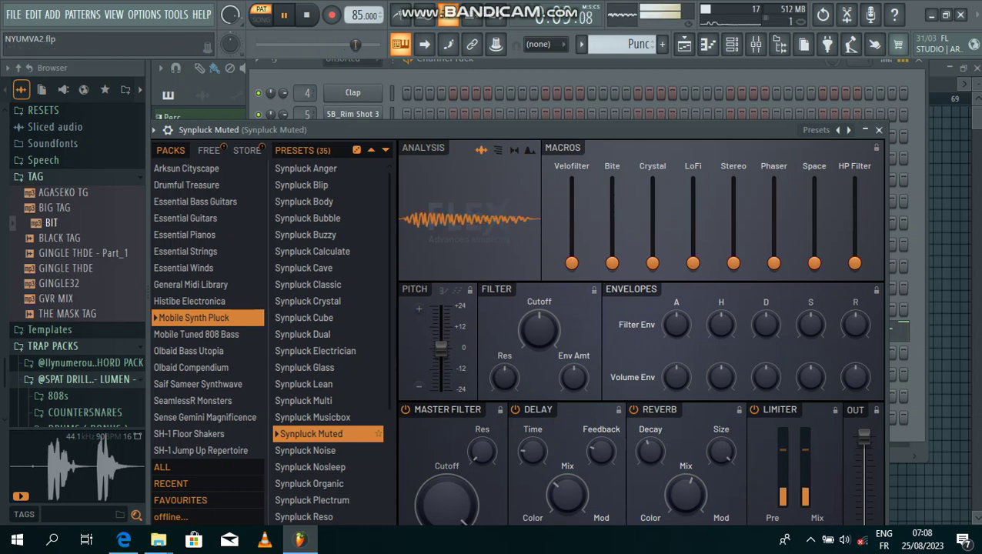
pyautogui.click(878, 130)
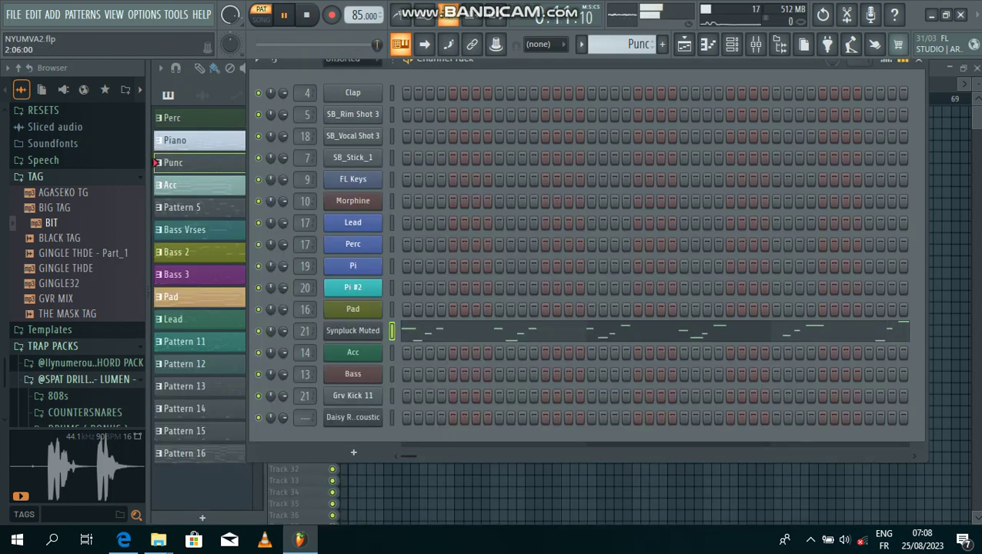
pyautogui.press('F7')
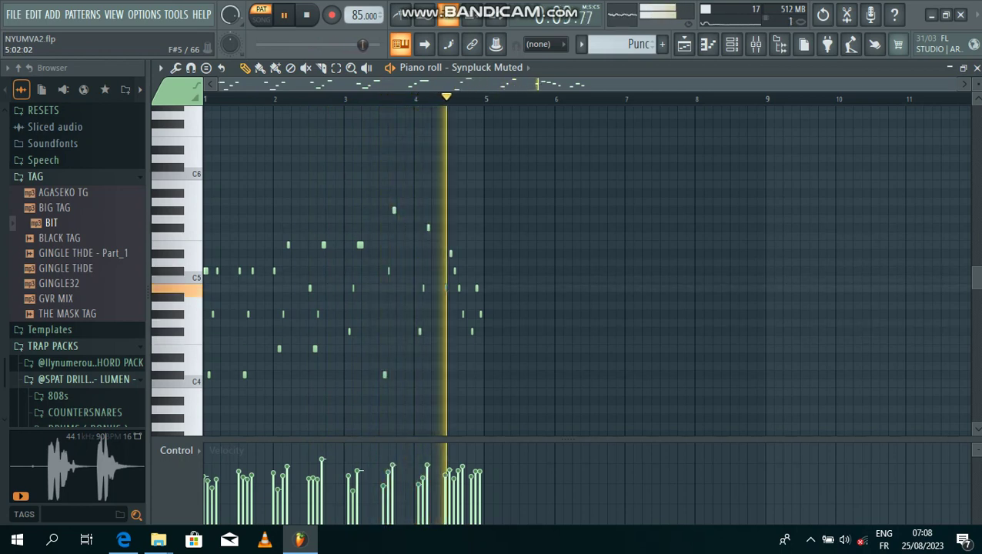
# - Return to the channel rack, make Acc the active pattern, and open its notes in the piano roll
pyautogui.press('F6')
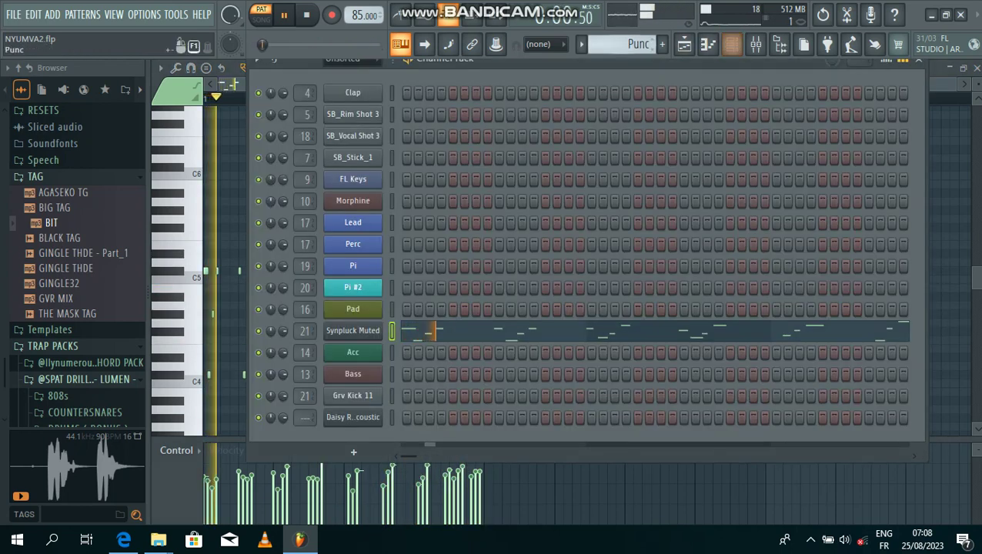
pyautogui.press('KP_Add')
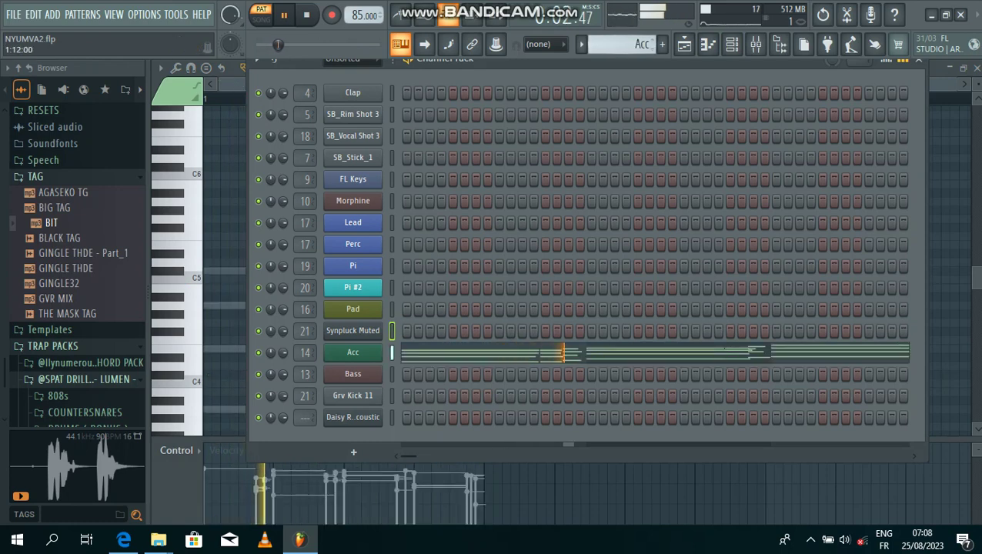
pyautogui.press('F6')
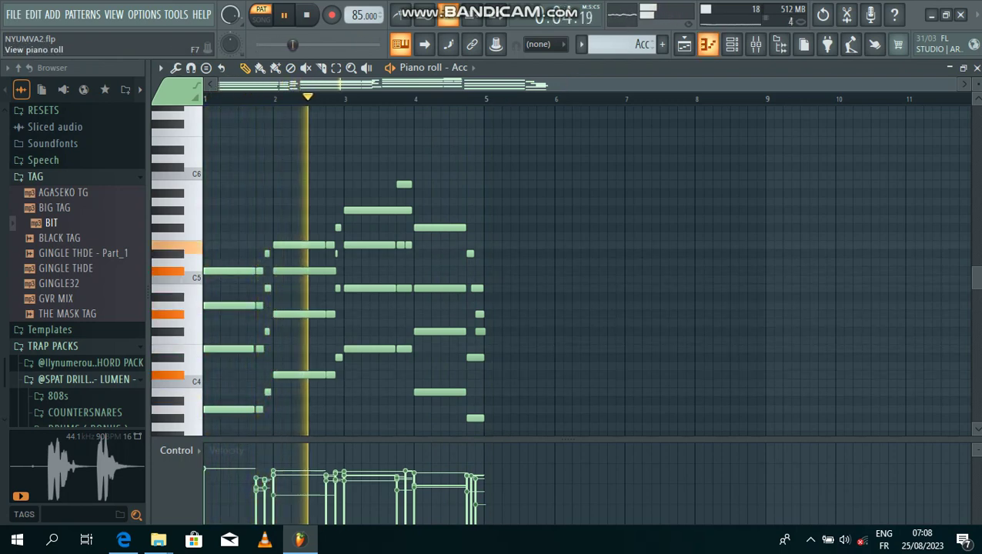
# - Make Pattern 5 active in the channel rack and view the Morphine settings of its Lead and Pad channels
pyautogui.click(732, 44)
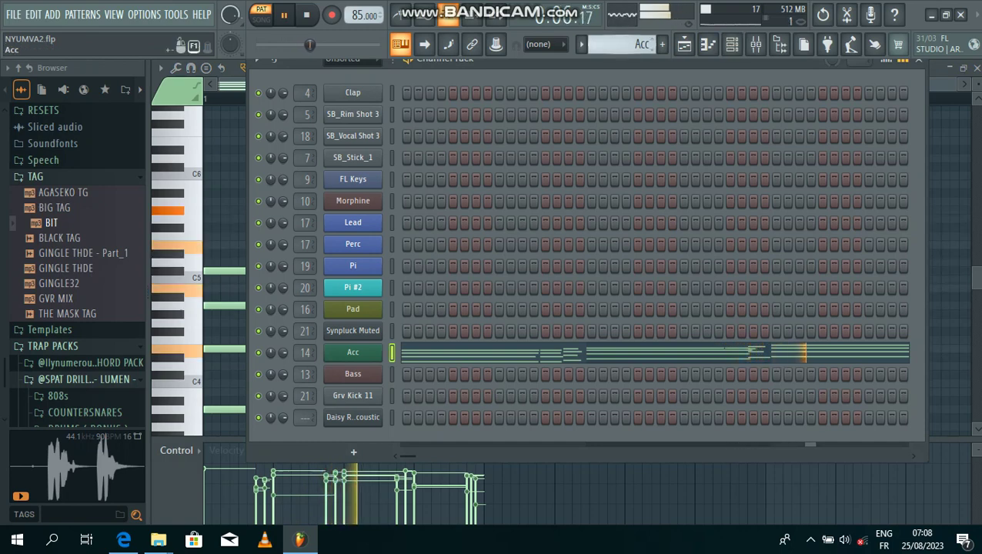
pyautogui.scroll(-1, 623, 44)
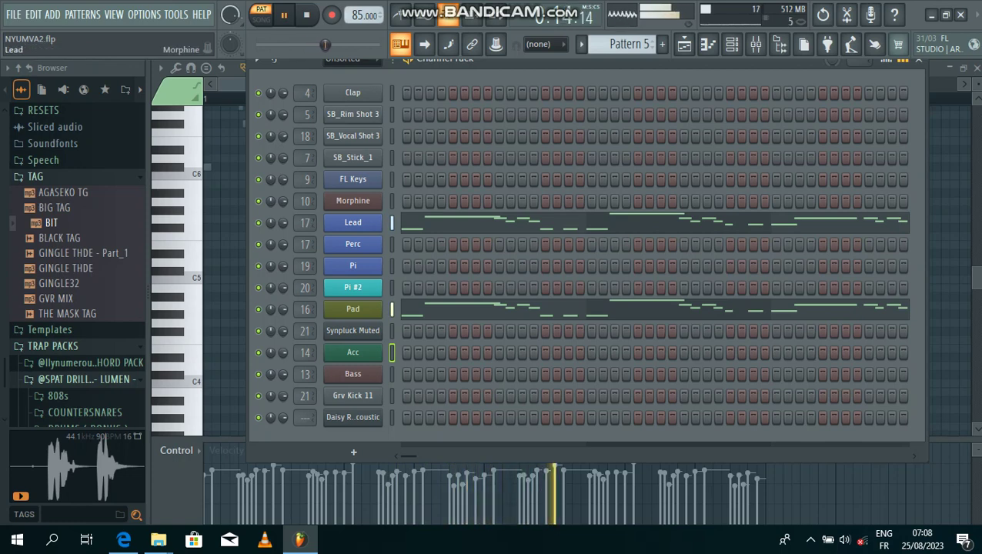
pyautogui.click(352, 222)
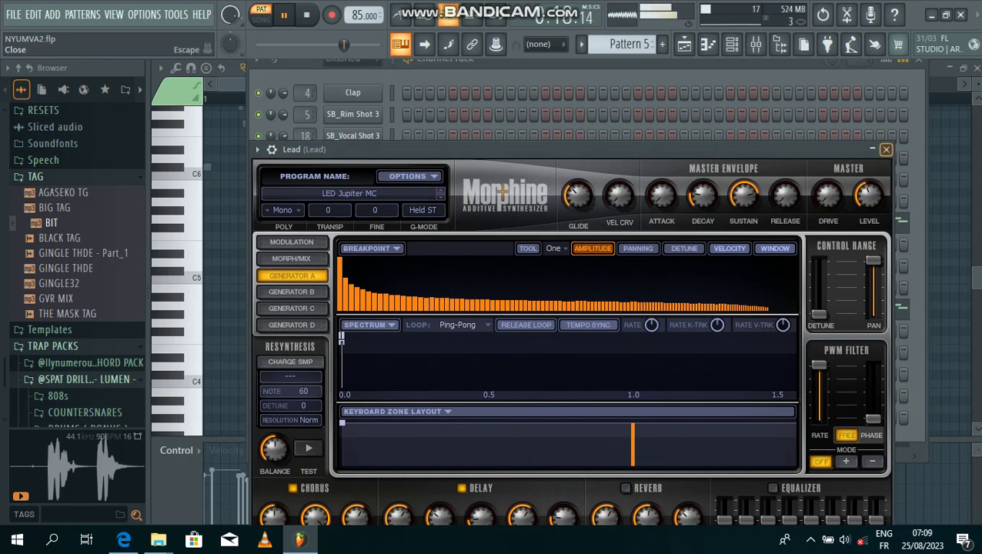
pyautogui.click(886, 150)
pyautogui.click(352, 287)
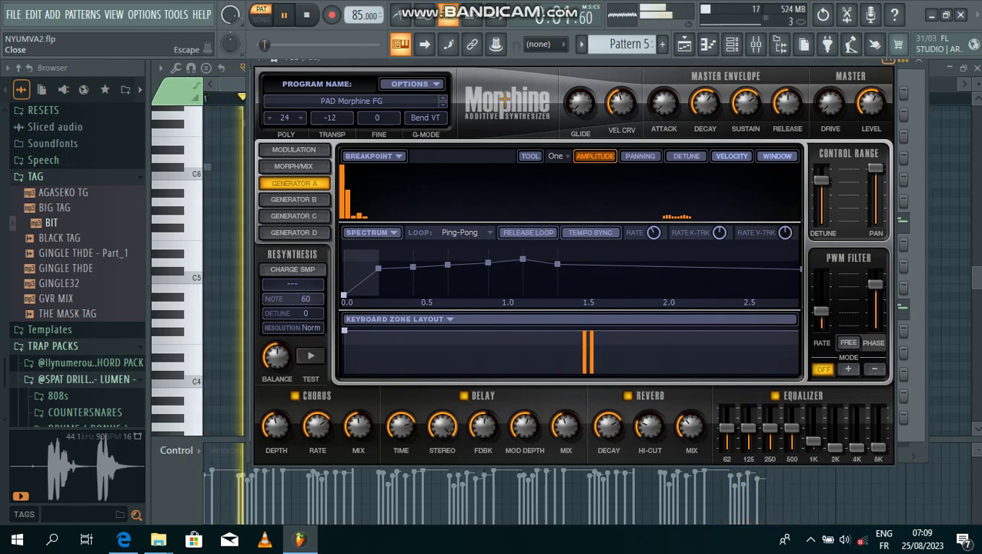
pyautogui.click(885, 59)
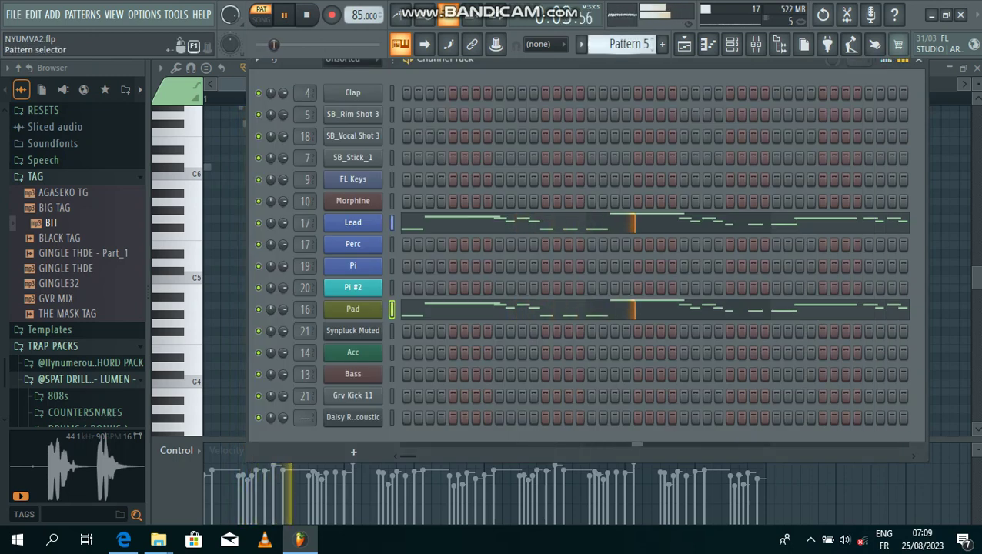
# - Open Pattern 5's Lead notes in the piano roll and examine the full melody up to its highest notes
pyautogui.click(501, 223)
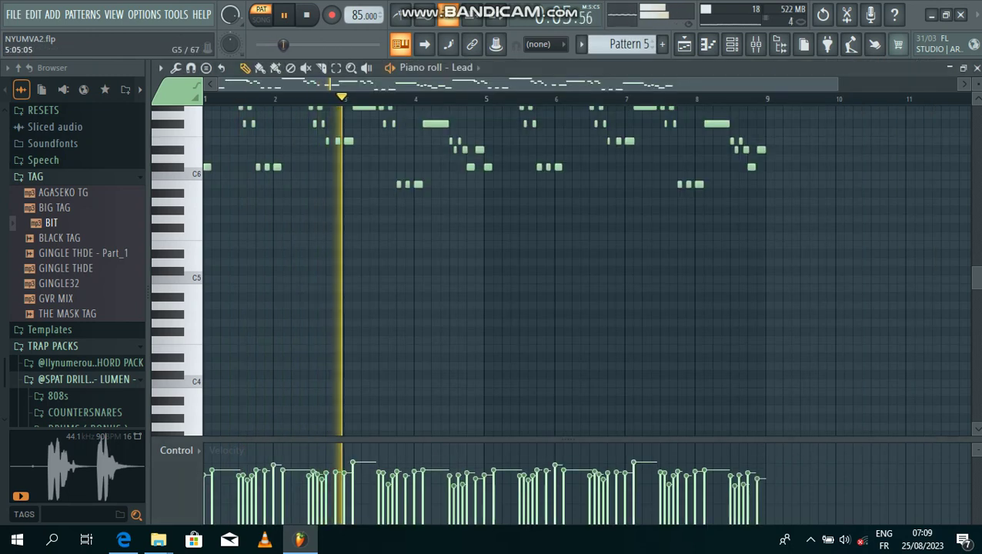
pyautogui.scroll(4, 560, 269)
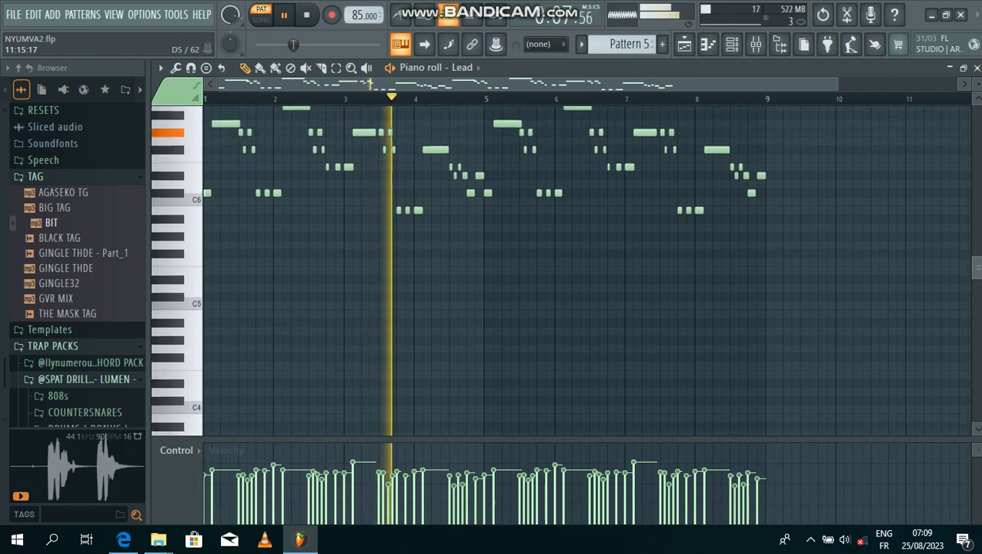
pyautogui.scroll(1, 560, 269)
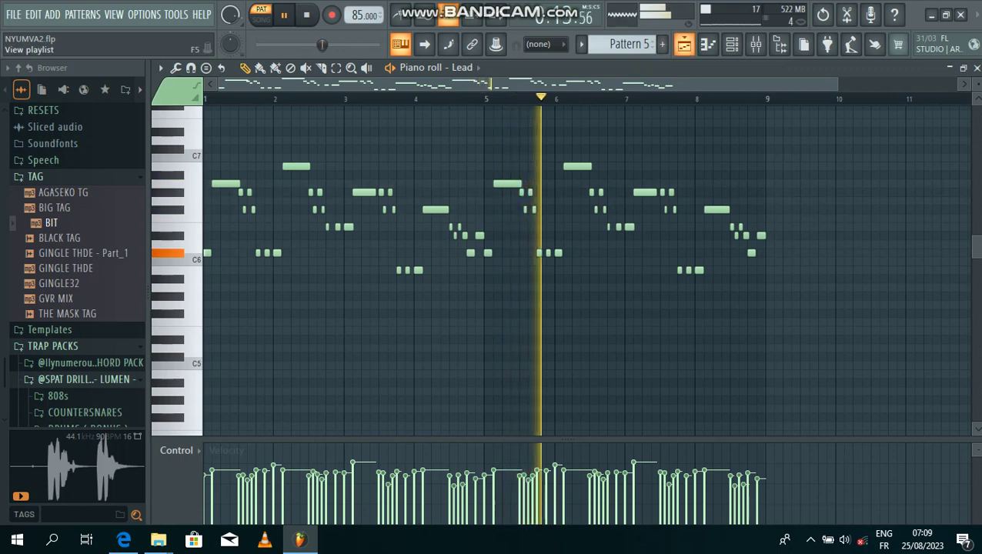
# - Bring back the playlist and channel rack, make Bass Vrses the active pattern, and view the Bass channel's GMS settings
pyautogui.click(683, 44)
pyautogui.click(731, 44)
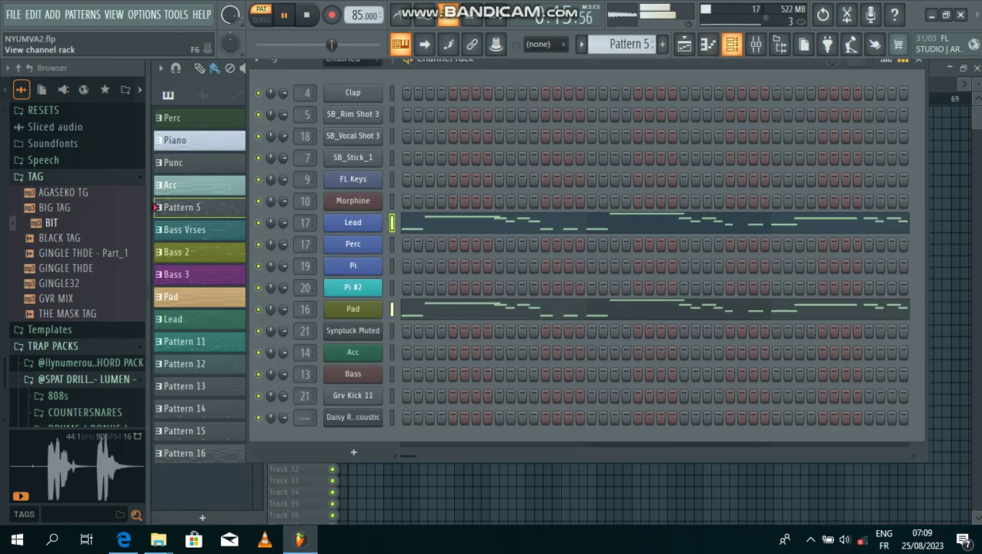
pyautogui.scroll(-1, 629, 44)
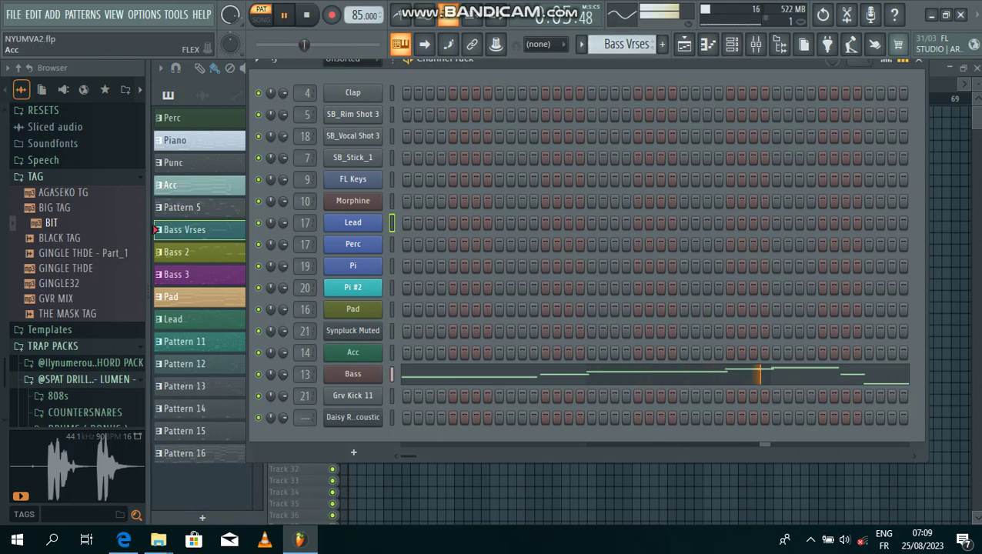
pyautogui.click(353, 373)
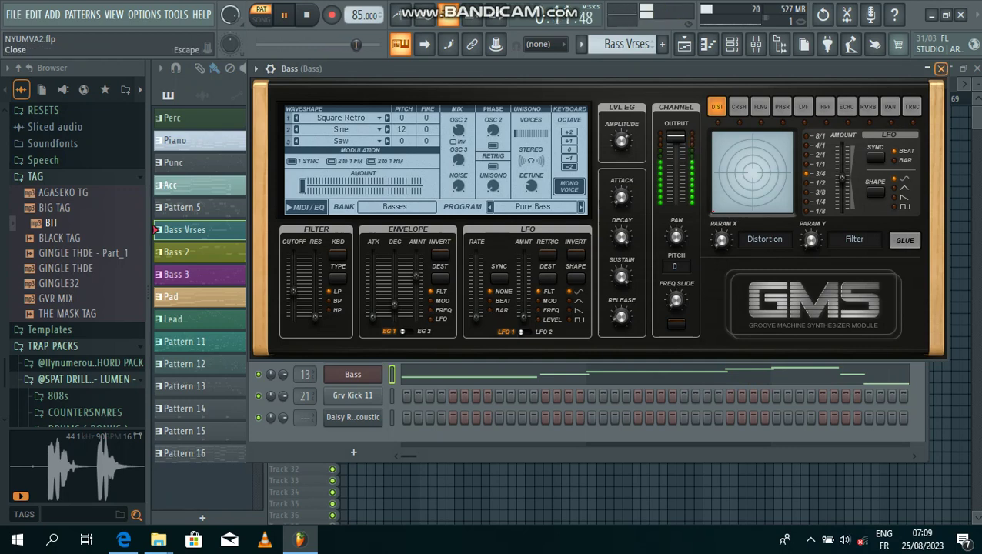
pyautogui.click(940, 68)
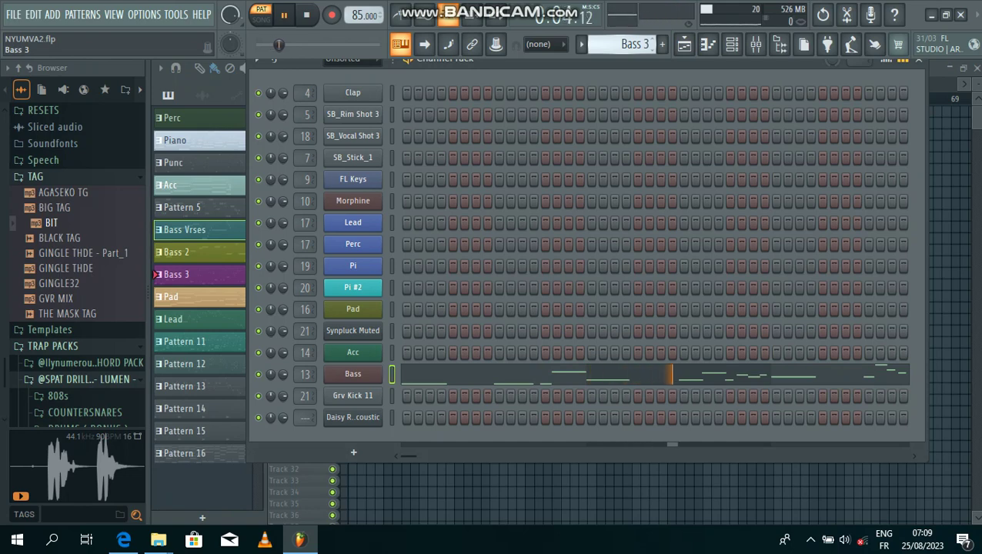
# - Open the Pad pattern's notes in the piano roll, and return to the playlist
pyautogui.click(171, 296)
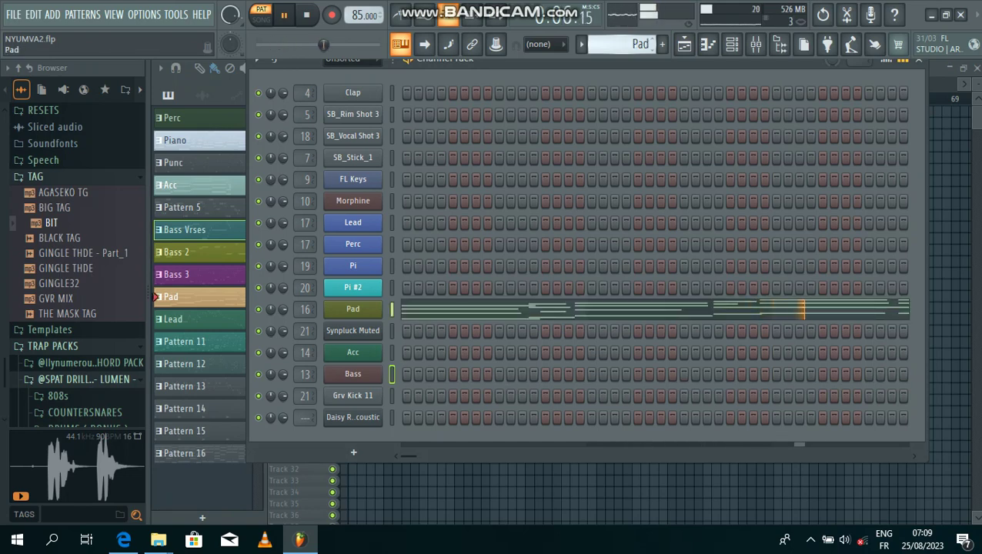
pyautogui.click(418, 306)
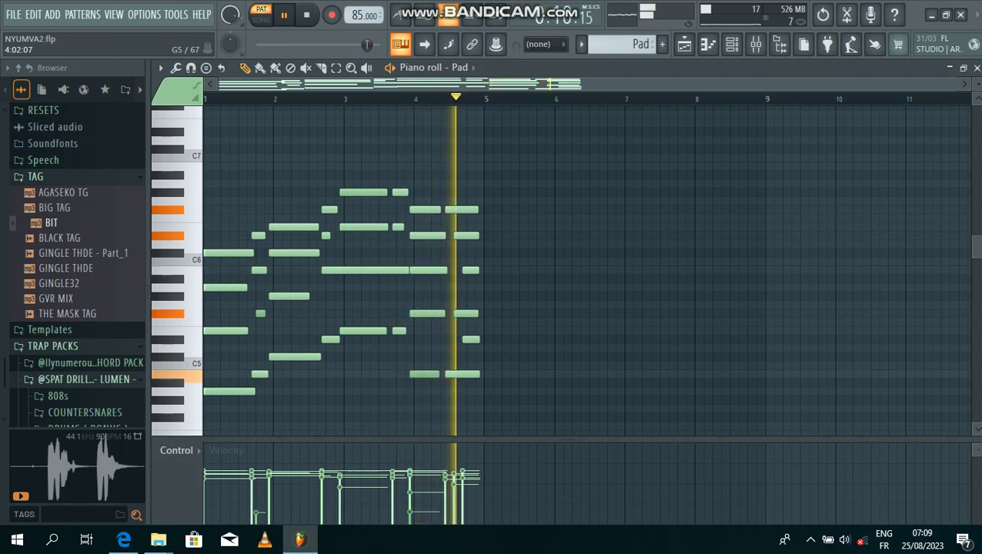
pyautogui.click(683, 43)
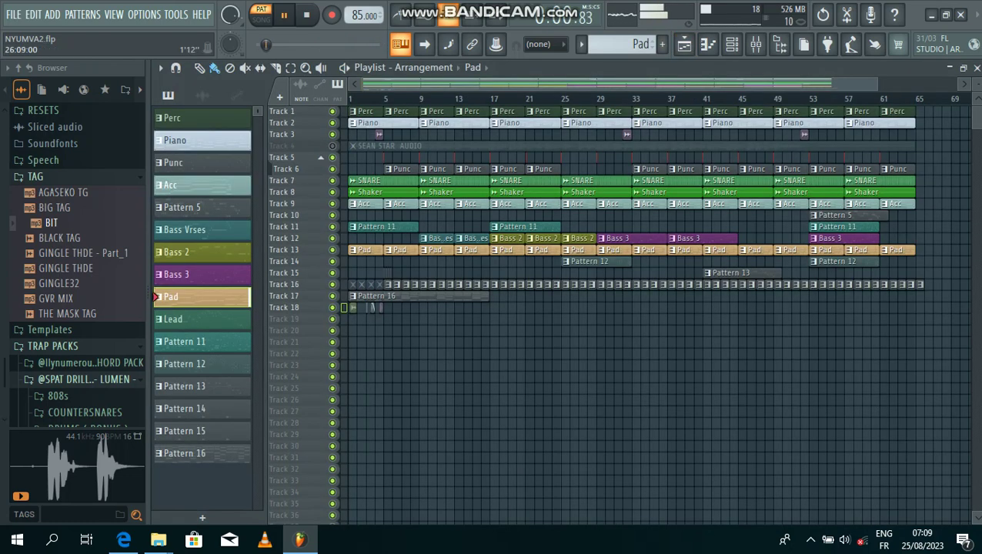
# - Show the channel rack and view the Pad channel's Morphine instrument settings, closing them again
pyautogui.click(732, 44)
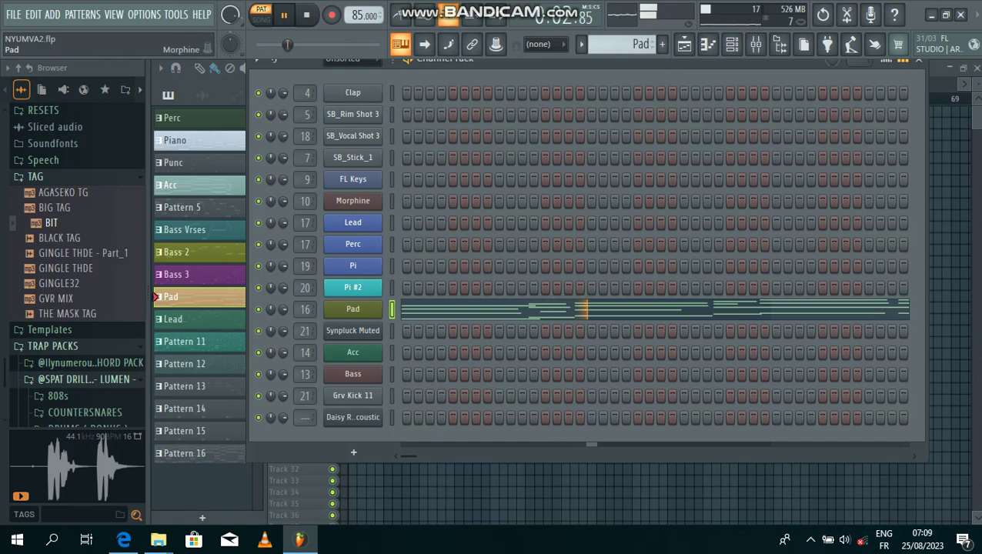
pyautogui.click(353, 309)
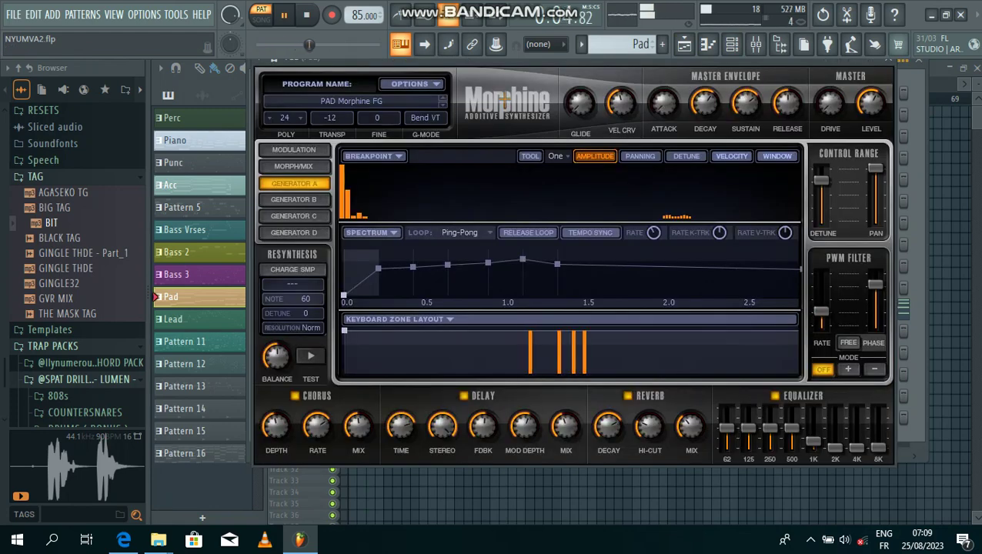
pyautogui.press('Escape')
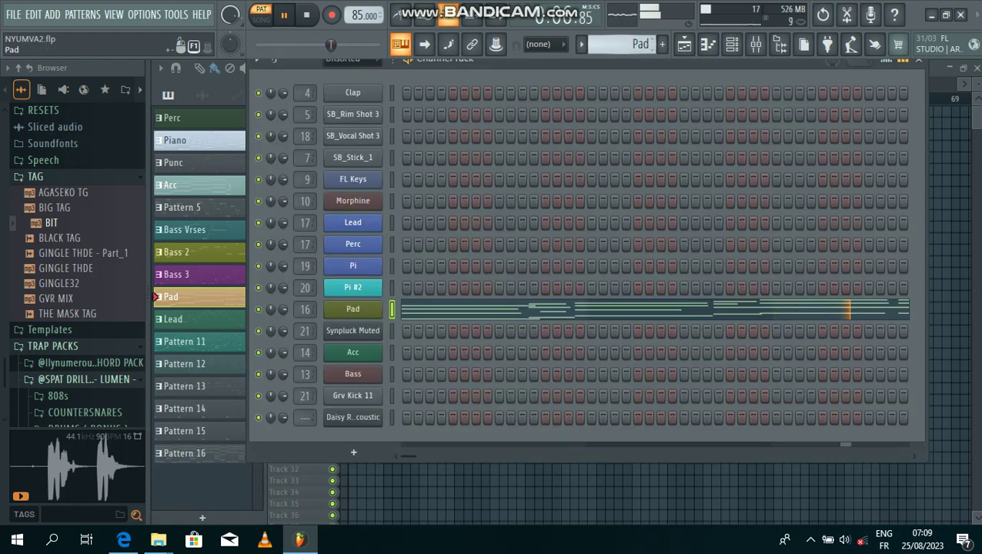
# - Make Lead the active pattern and examine its Lead channel notes in the piano roll during playback
pyautogui.scroll(-1, 627, 44)
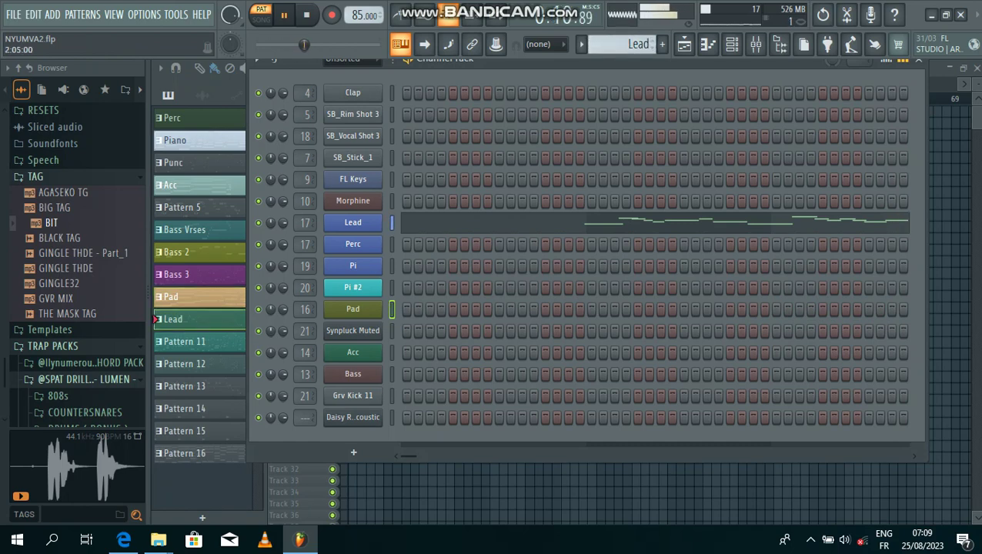
pyautogui.click(652, 222)
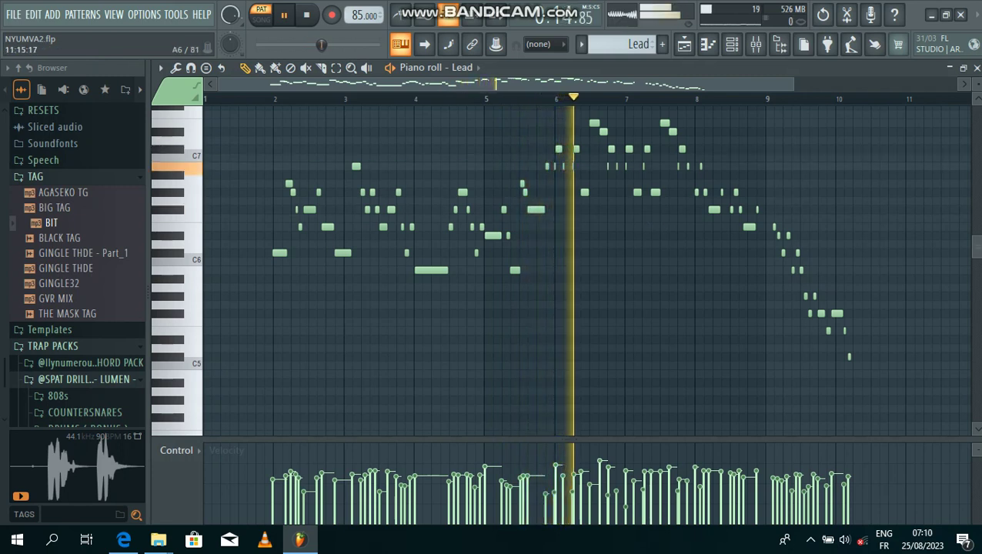
pyautogui.scroll(1, 584, 269)
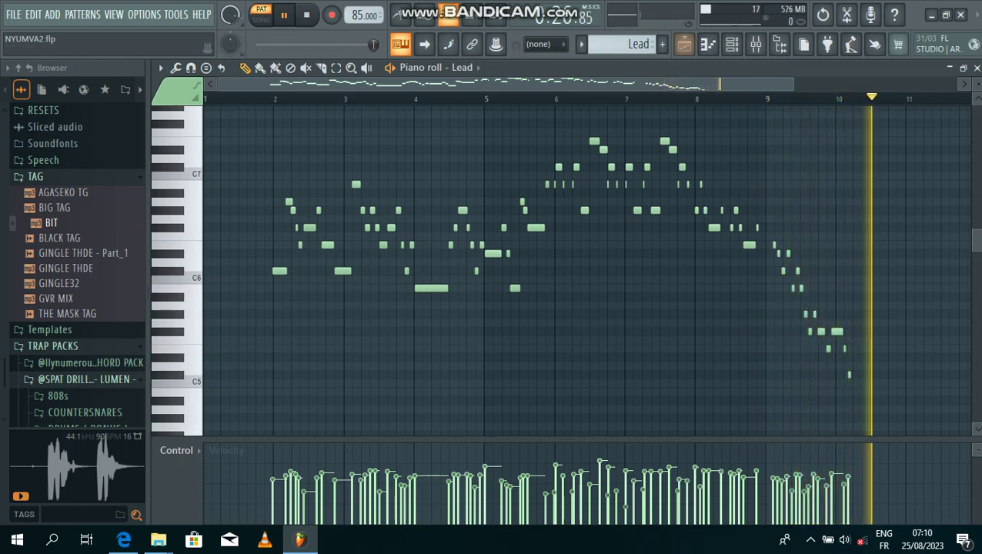
# - Return to the channel rack, make Pattern 11 active, and view the Perc channel's Morphine settings
pyautogui.press('F6')
pyautogui.press('KP_Add')
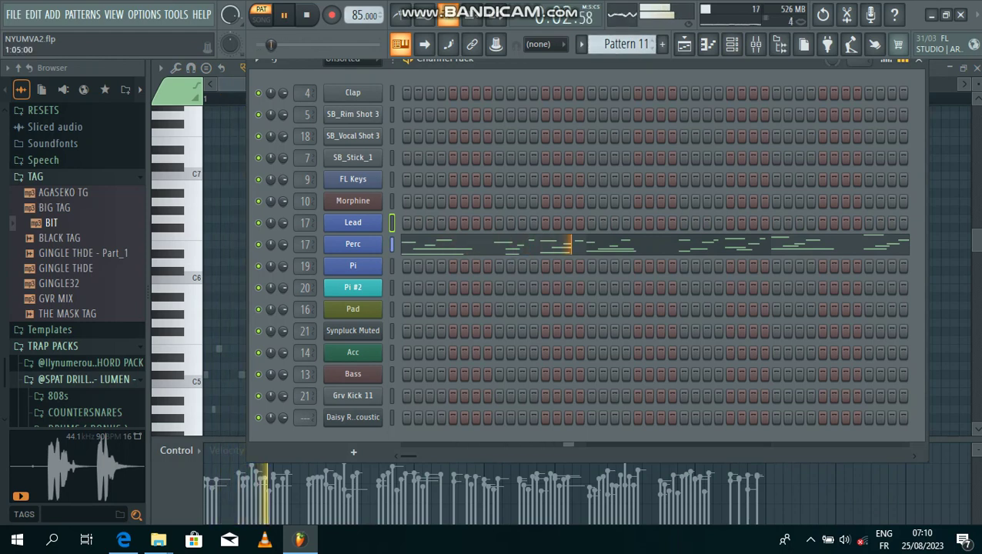
pyautogui.click(352, 244)
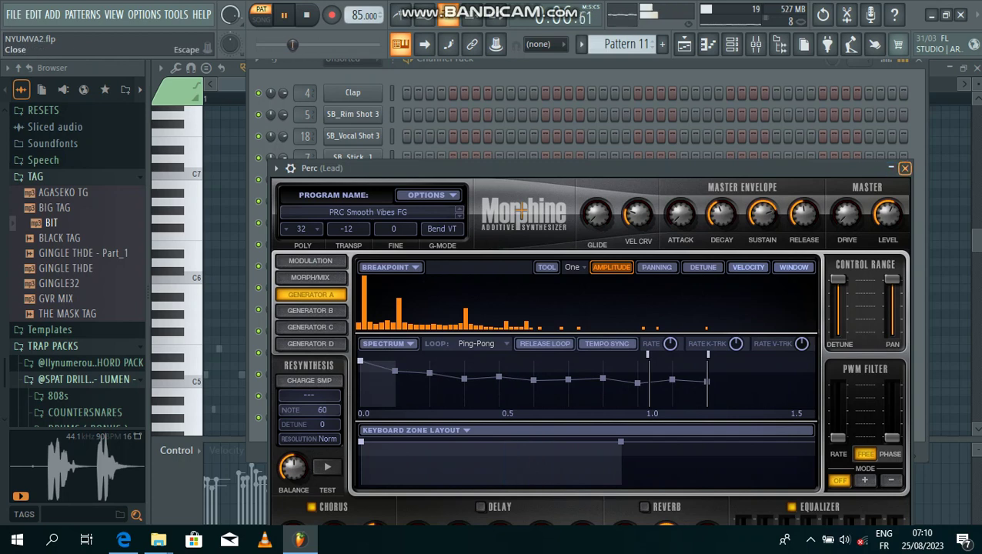
pyautogui.click(904, 168)
# - Open the Perc notes of Pattern 11 in the piano roll and examine them down to the lowest octave
pyautogui.click(734, 244)
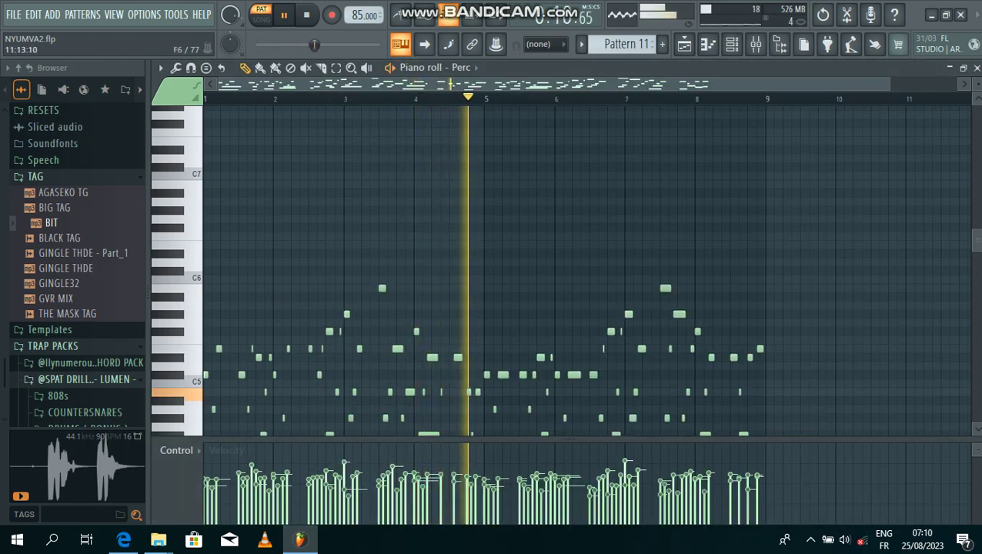
pyautogui.scroll(-3, 562, 269)
pyautogui.scroll(-1, 561, 269)
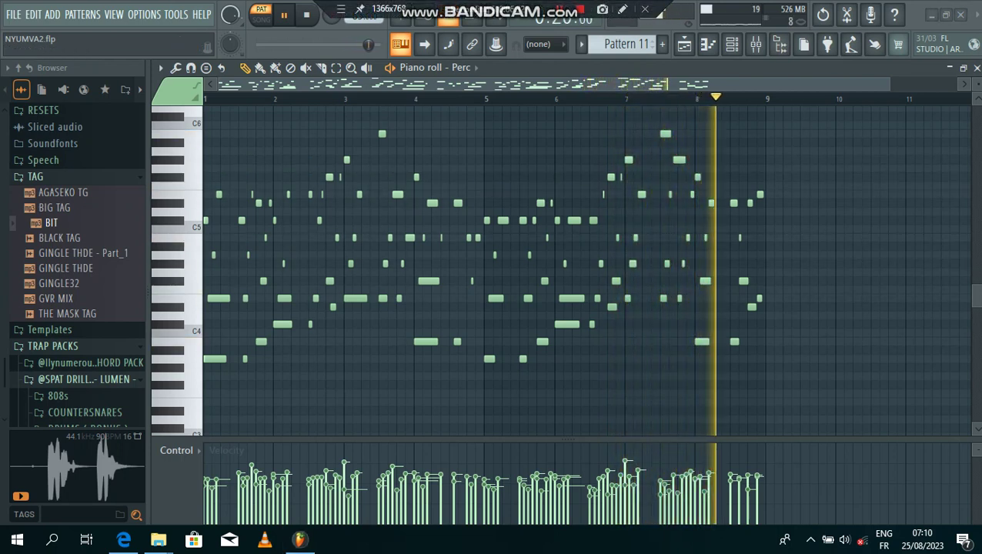
# - Return to the channel rack, make Pattern 12 active, and view the Pi channel's Morphine settings
pyautogui.click(755, 44)
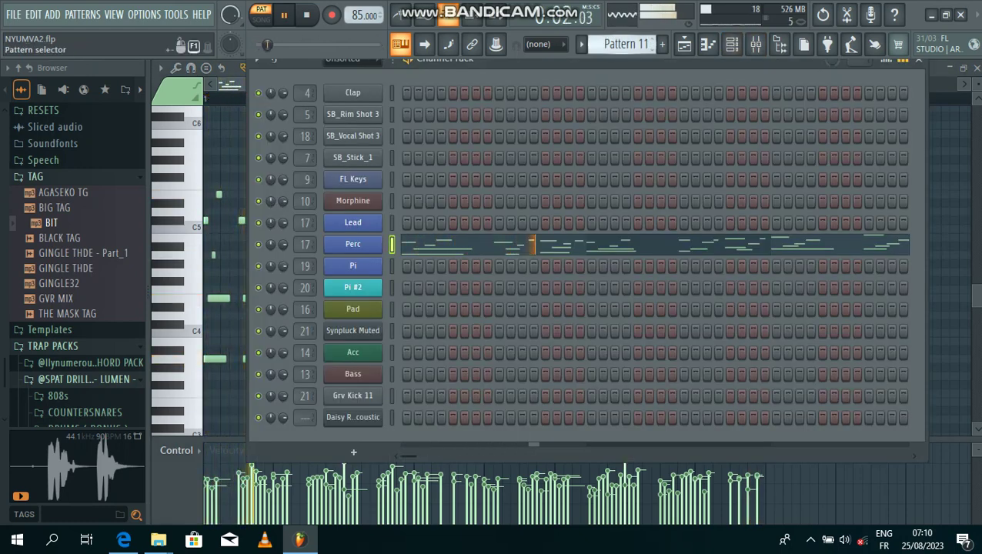
pyautogui.scroll(-1, 620, 44)
pyautogui.scroll(-2, 620, 43)
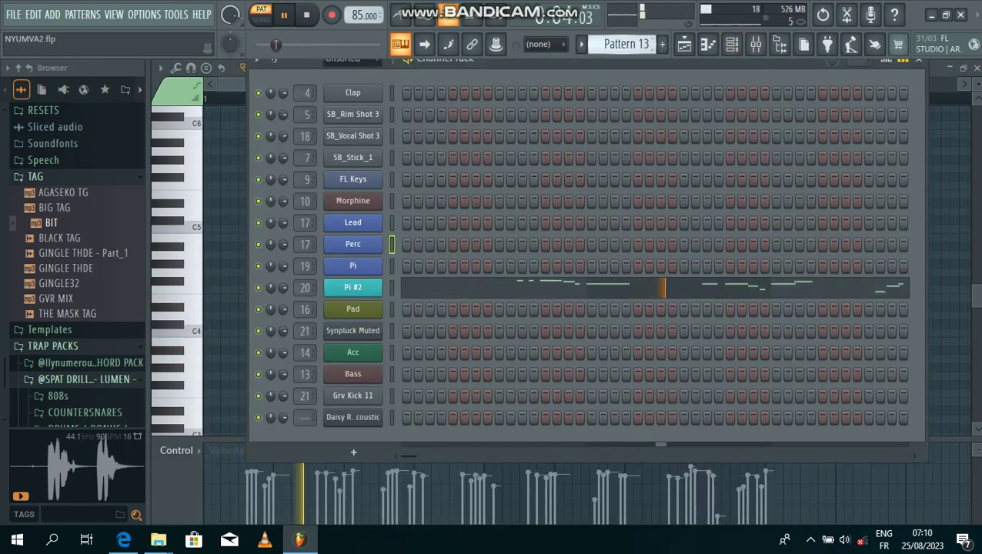
pyautogui.scroll(1, 620, 44)
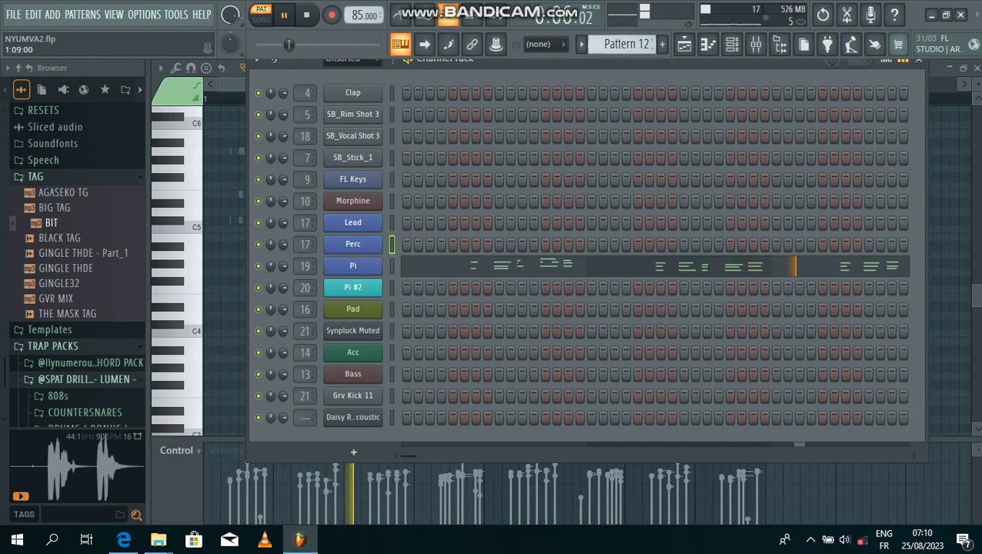
pyautogui.click(352, 265)
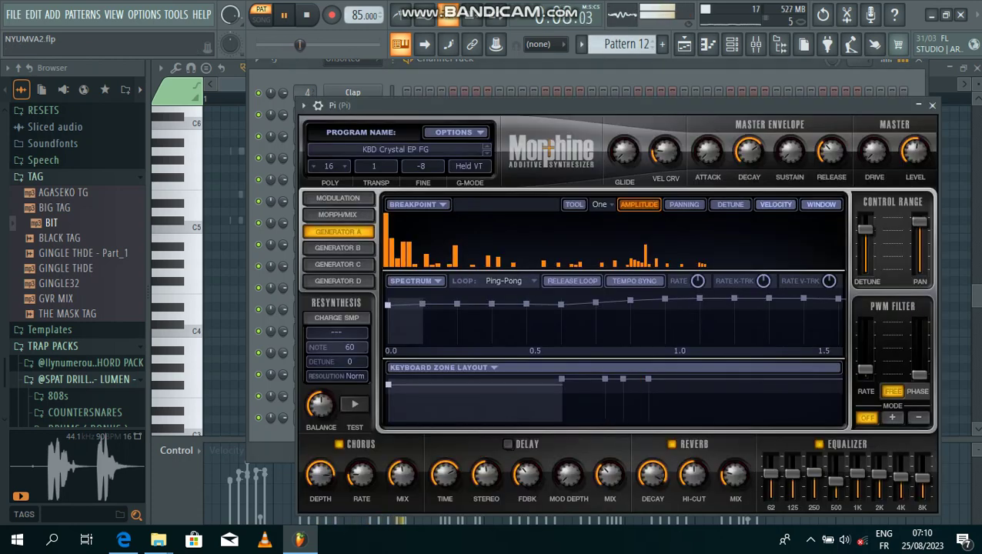
pyautogui.click(931, 106)
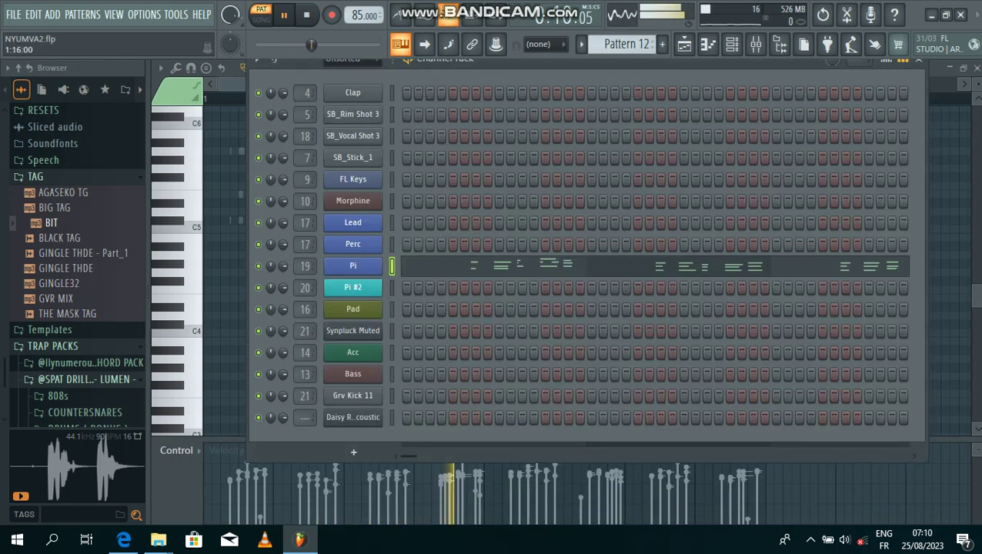
# - Play Pattern 12's Pi notes in the piano roll, and return to the playlist with the channel rack open
pyautogui.click(550, 268)
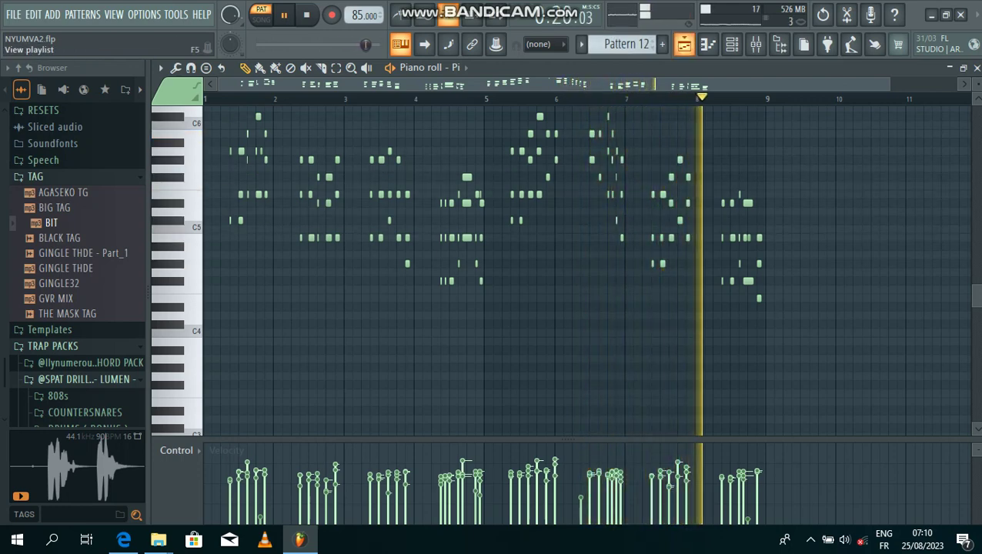
pyautogui.click(400, 44)
pyautogui.press('F6')
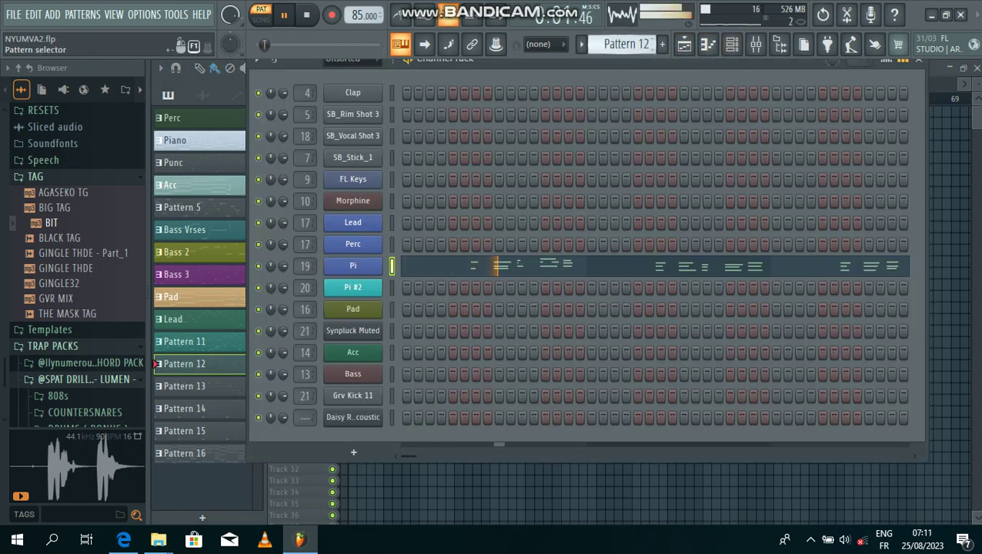
# - Make Pattern 13 active and examine its Pi #2 notes in the piano roll up to the octave above C6
pyautogui.scroll(-1, 624, 43)
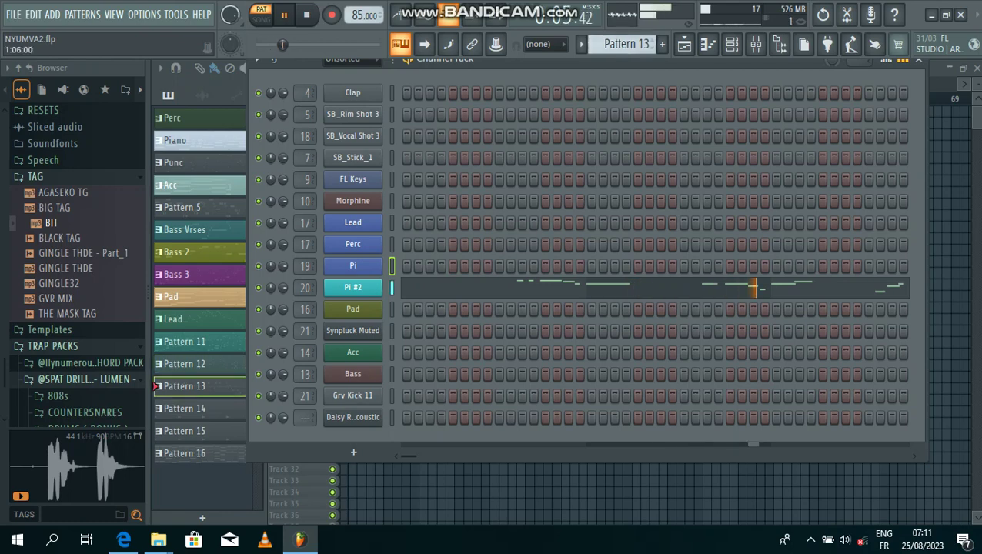
pyautogui.press('F7')
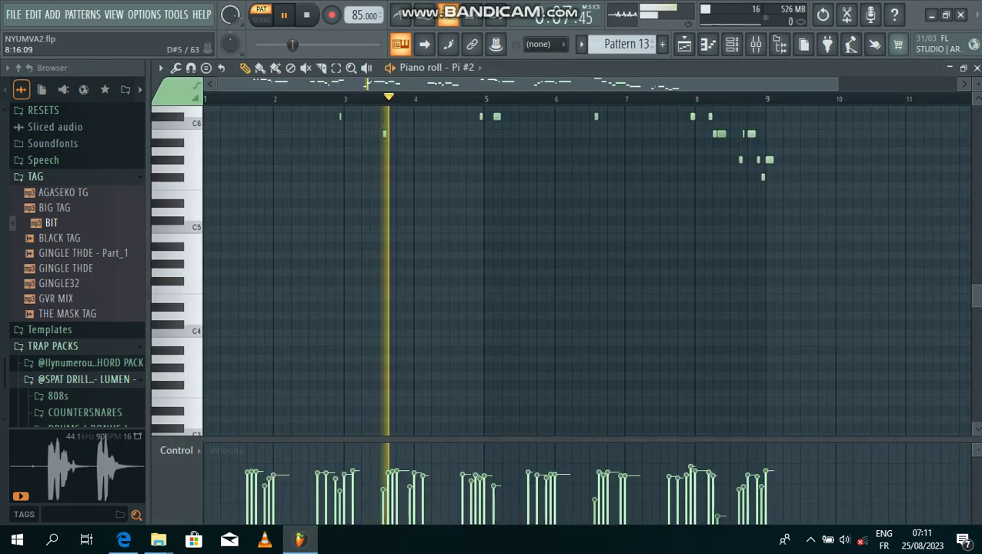
pyautogui.scroll(5, 562, 270)
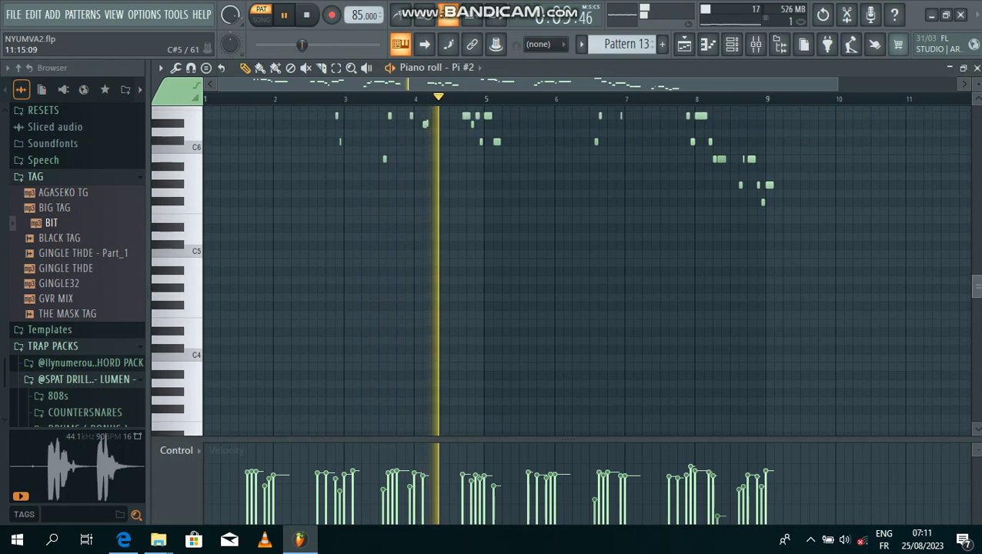
pyautogui.scroll(3, 562, 269)
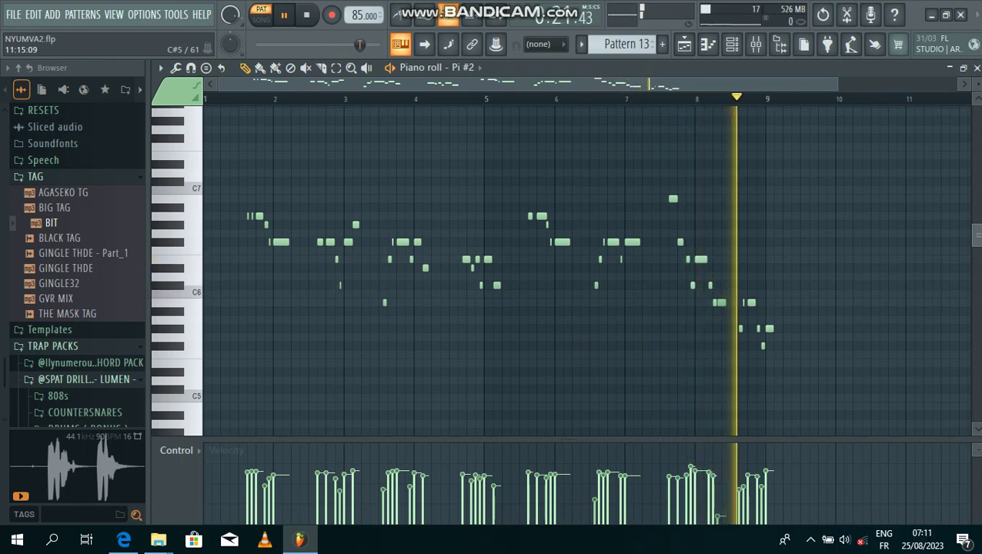
# - Return to the channel rack and step through Patterns 14 and 15 up to Pattern 17 to view their steps
pyautogui.click(731, 44)
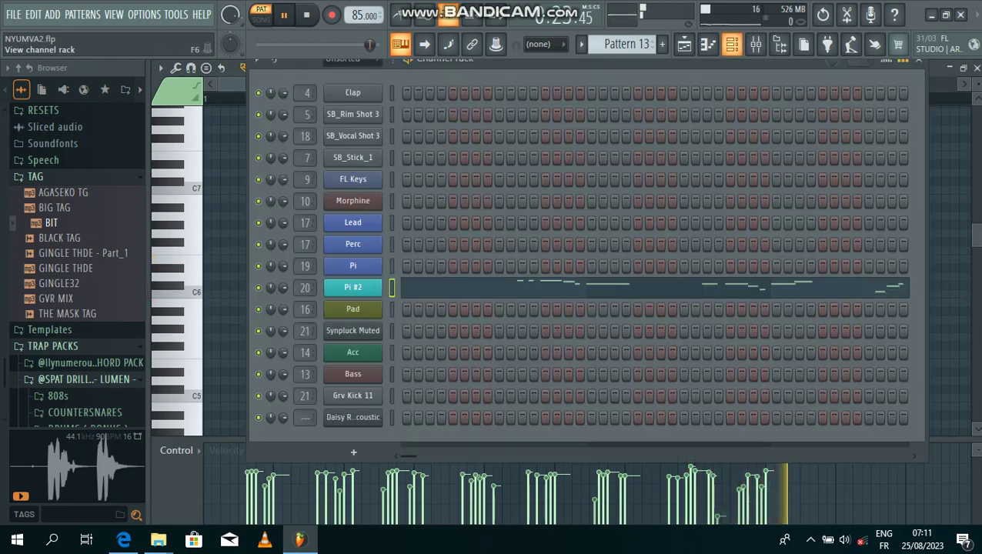
pyautogui.scroll(-1, 626, 44)
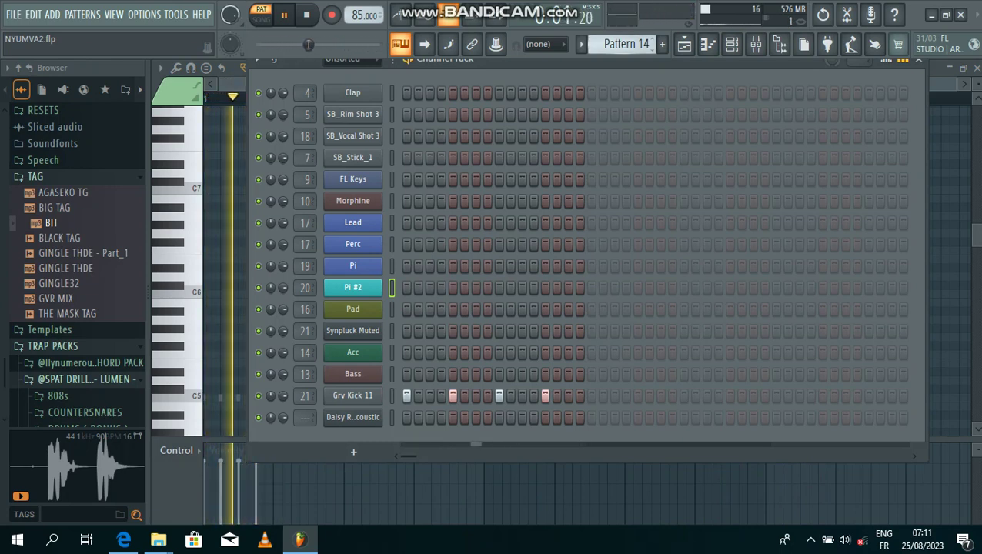
pyautogui.scroll(-2, 626, 44)
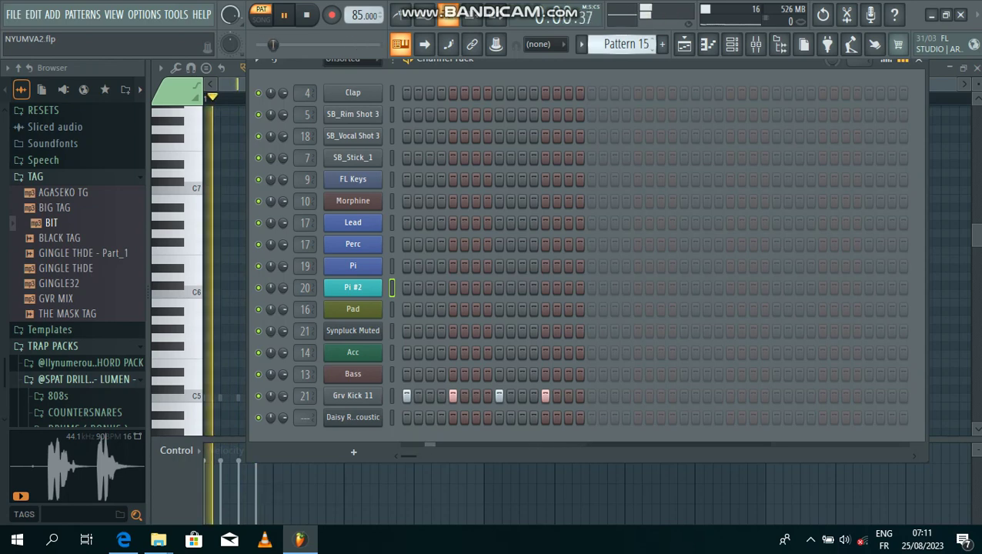
pyautogui.scroll(-1, 626, 44)
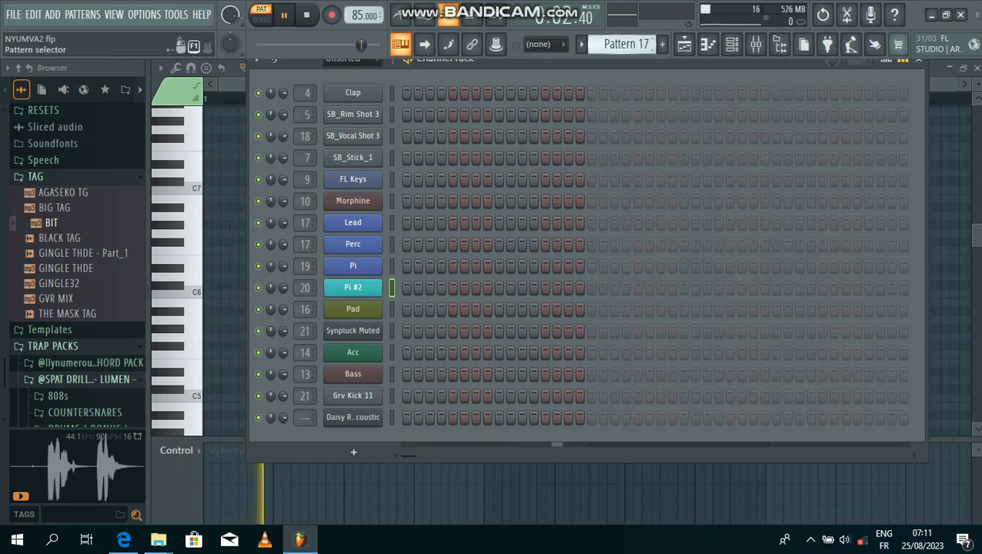
# - Make Pattern 16 active, view the Daisy Rock Acoustic channel's FLEX settings, and close the plugin window
pyautogui.scroll(1, 627, 44)
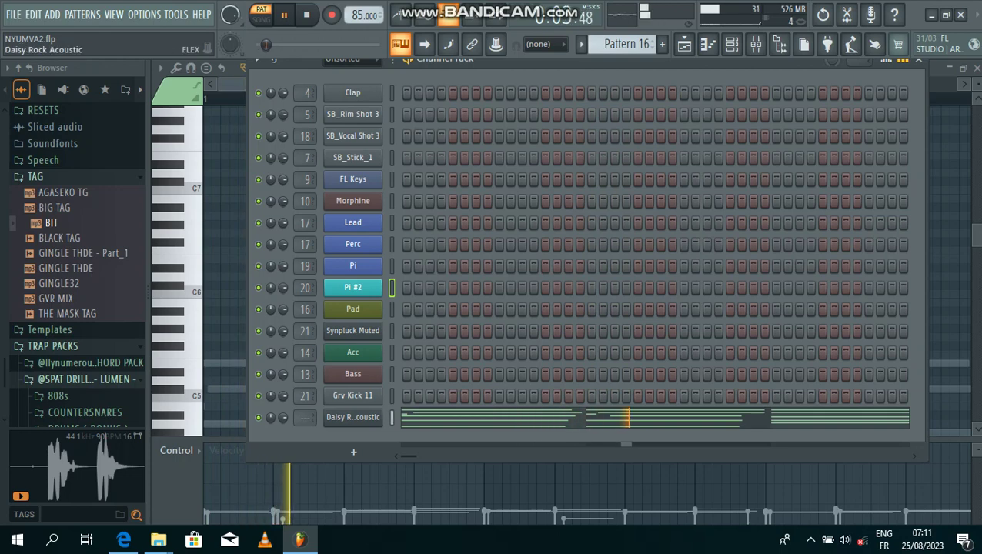
pyautogui.click(352, 417)
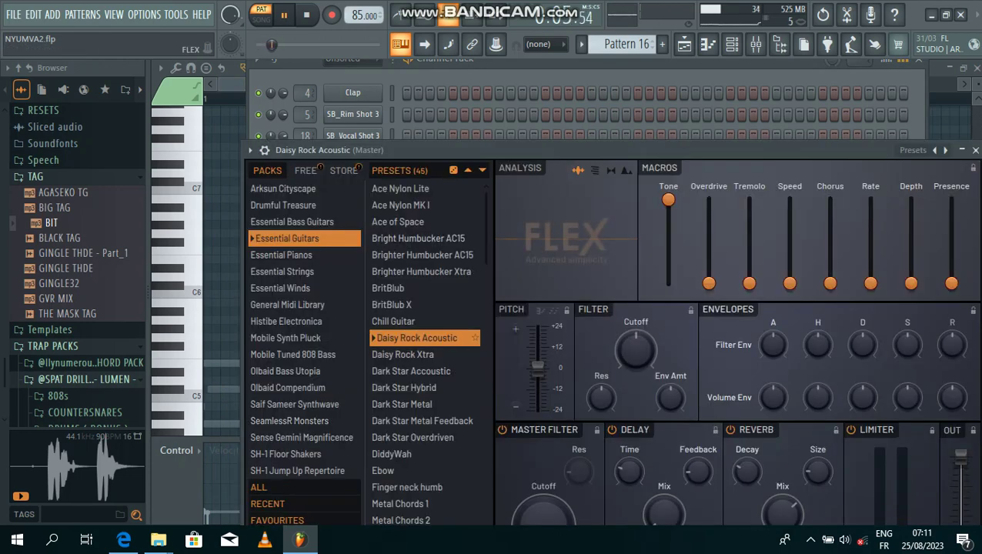
pyautogui.click(974, 150)
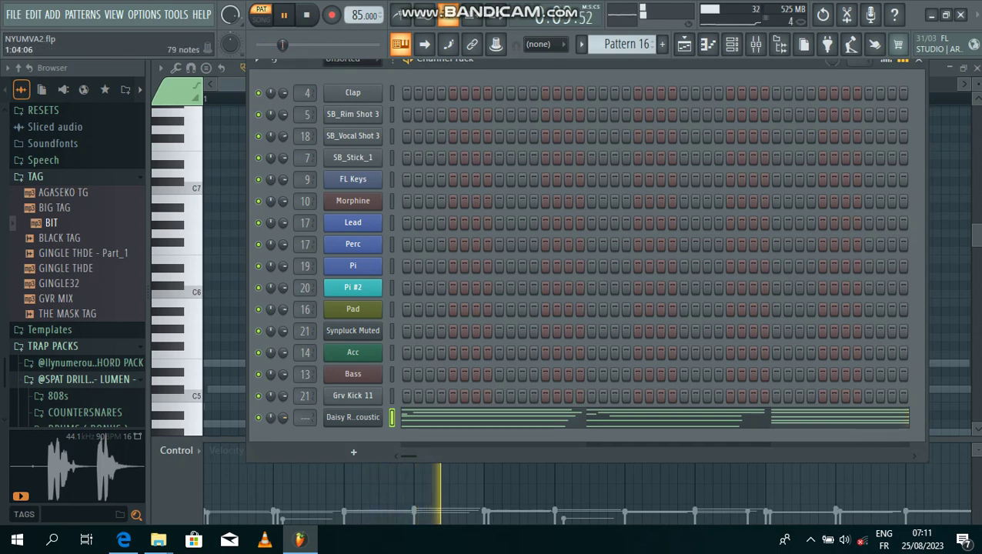
# - Open Pattern 16's Daisy Rock Acoustic notes in the piano roll and examine the chords across 16 bars down to the lower octaves
pyautogui.click(439, 418)
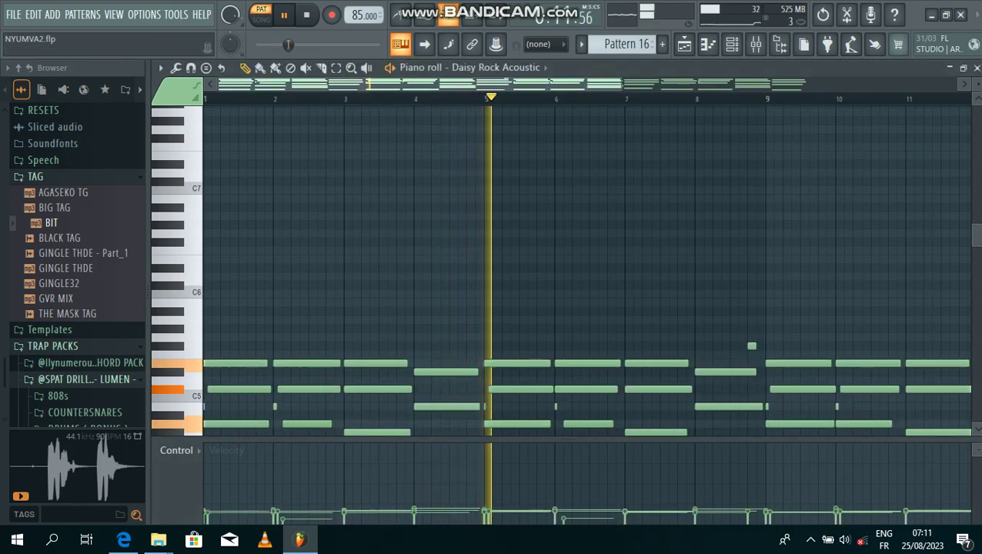
pyautogui.moveTo(622, 84); pyautogui.dragTo(790, 85)
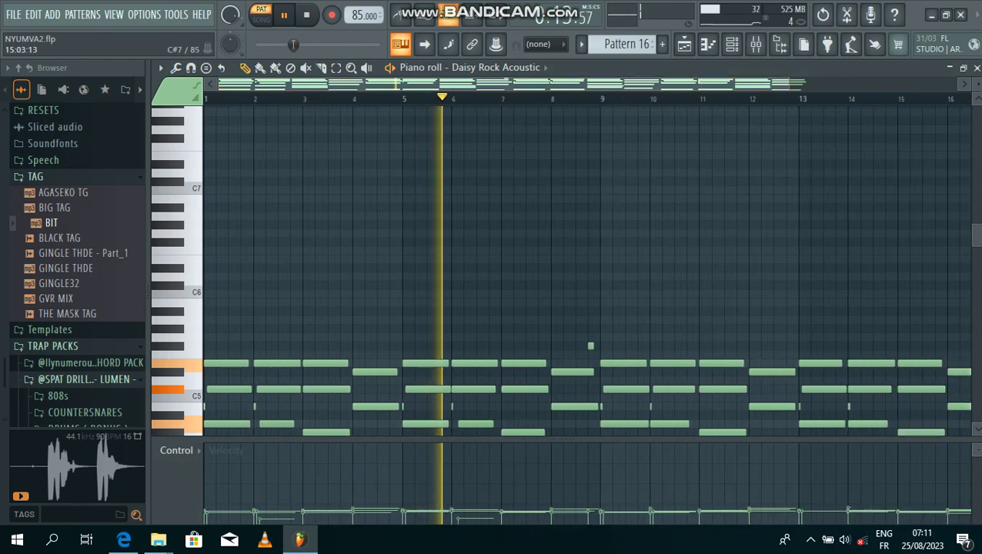
pyautogui.scroll(-5, 585, 269)
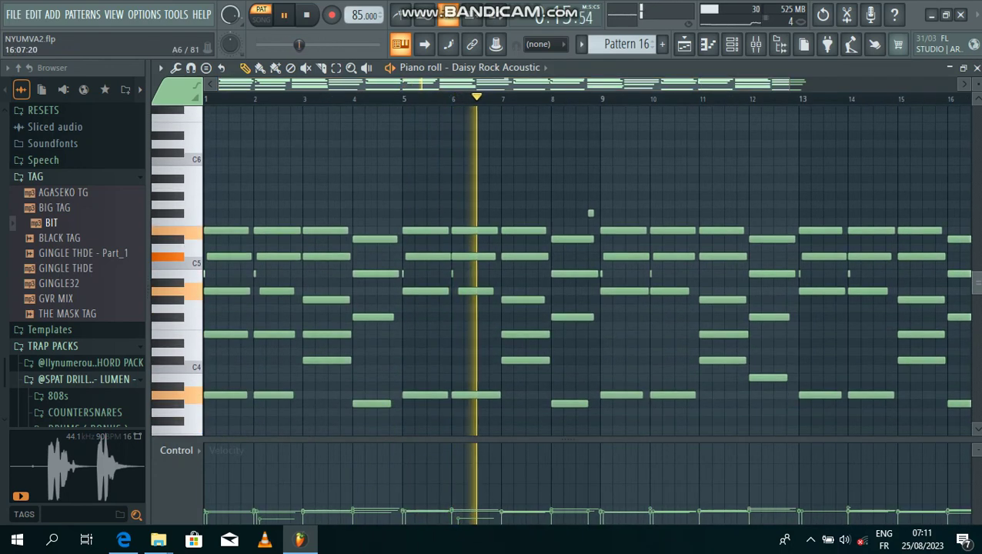
pyautogui.scroll(-4, 585, 270)
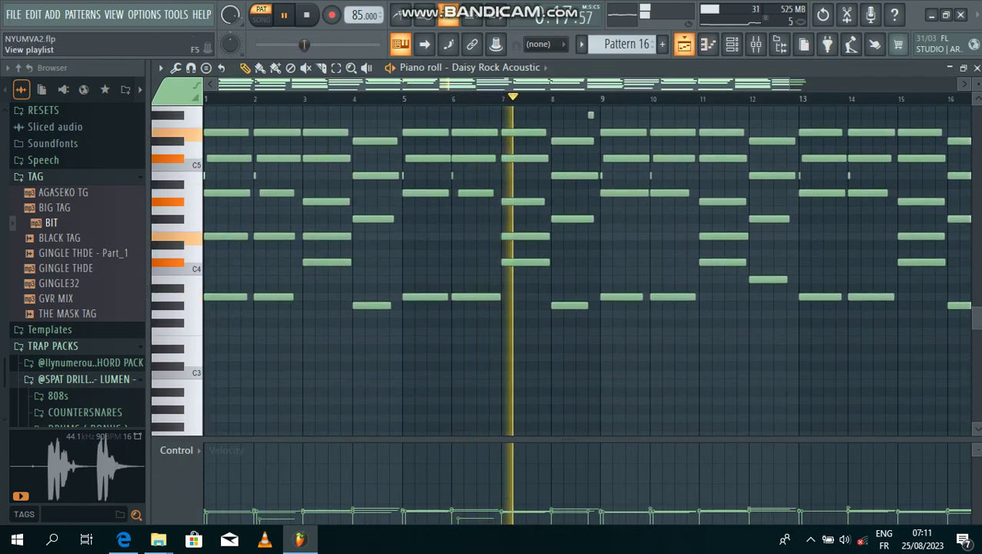
# - Return to the playlist, switch playback to song mode, and review the full arrangement on all 18 tracks while it plays
pyautogui.click(400, 44)
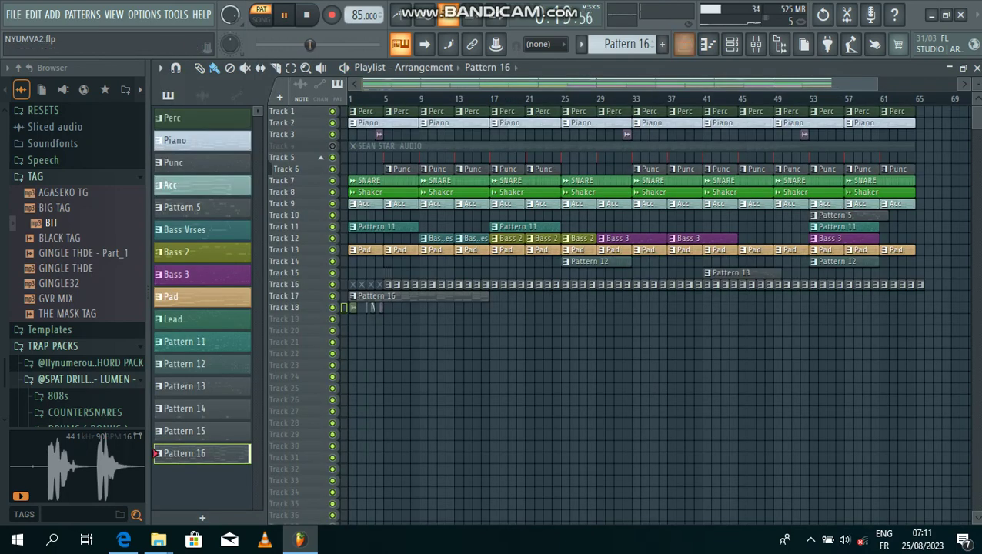
pyautogui.click(262, 14)
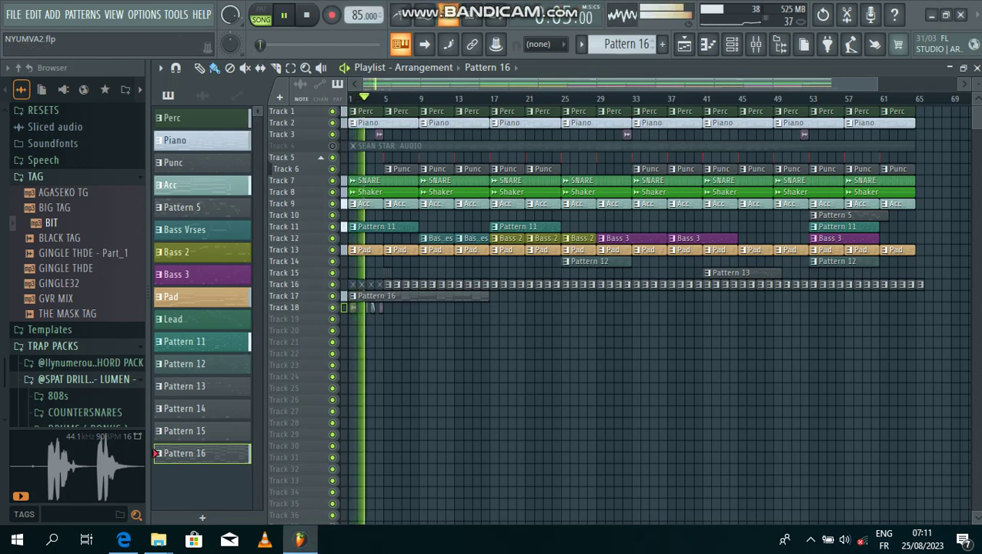
pyautogui.moveTo(876, 84); pyautogui.dragTo(971, 84)
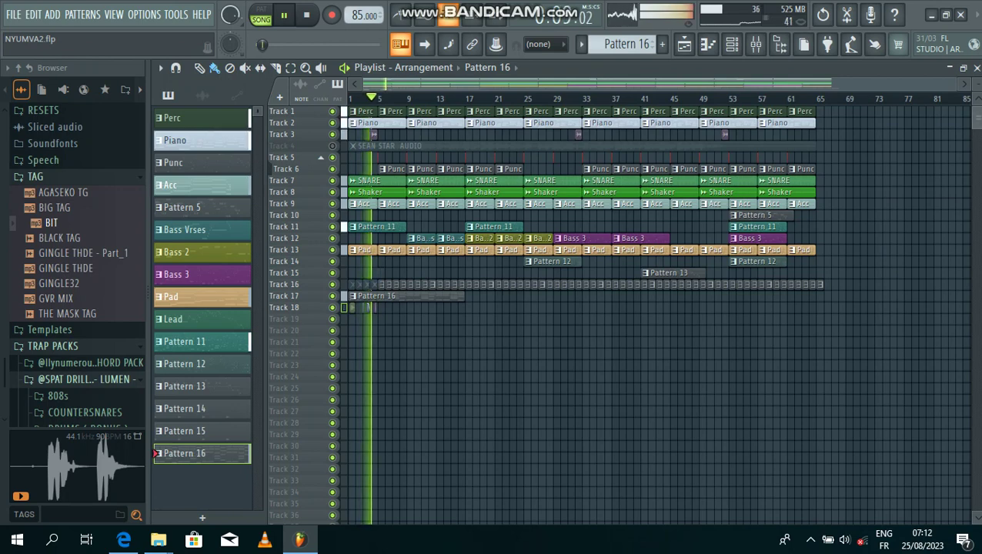
pyautogui.scroll(-5, 615, 308)
pyautogui.scroll(4, 616, 307)
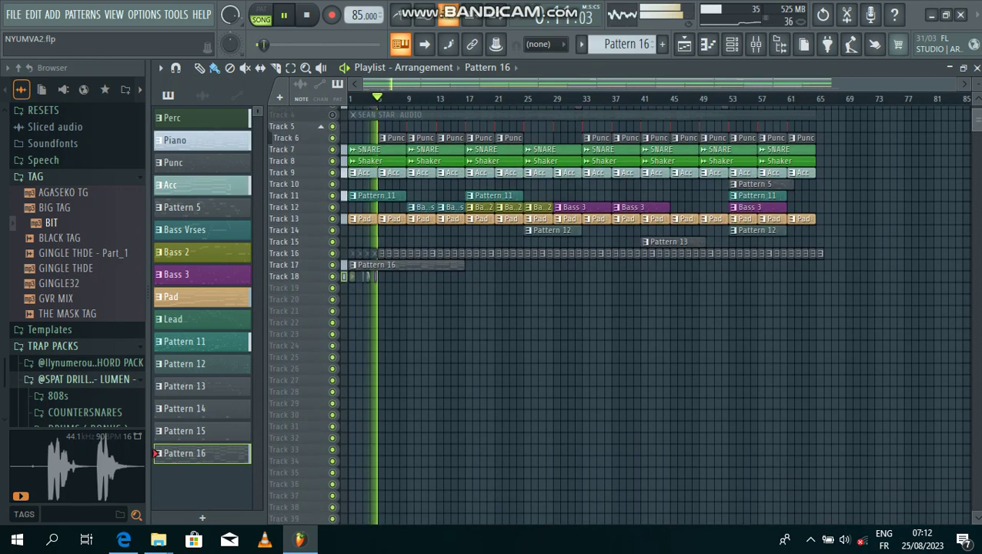
pyautogui.scroll(1, 615, 308)
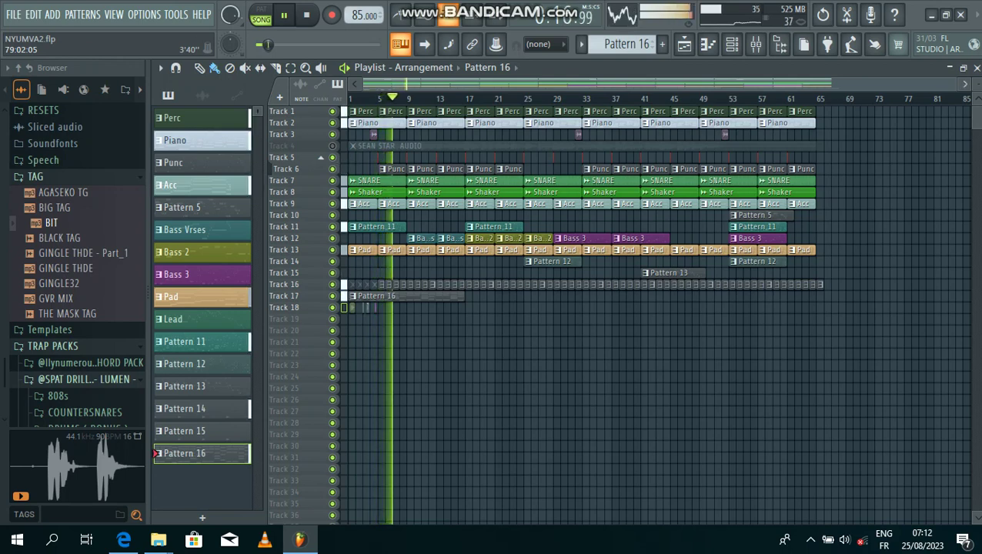
pyautogui.moveTo(958, 83); pyautogui.dragTo(830, 84)
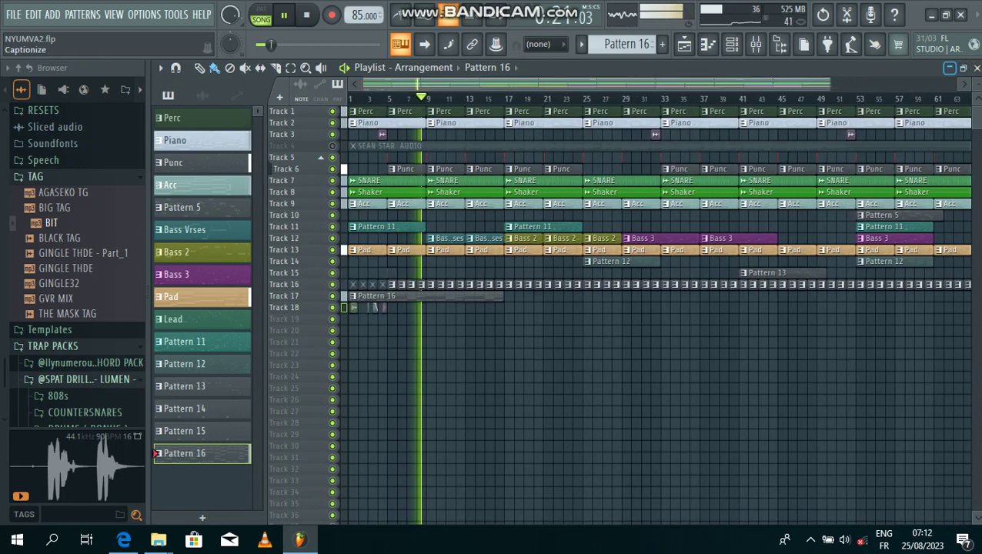
# - Open the mixer and step through the effect slots of the tracks from Shaker to Bass
pyautogui.click(755, 43)
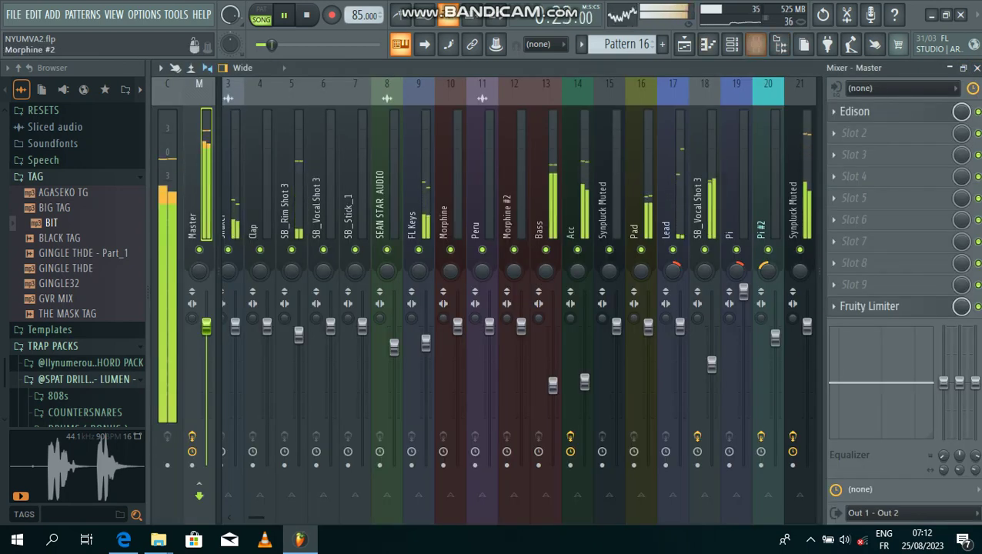
pyautogui.click(229, 503)
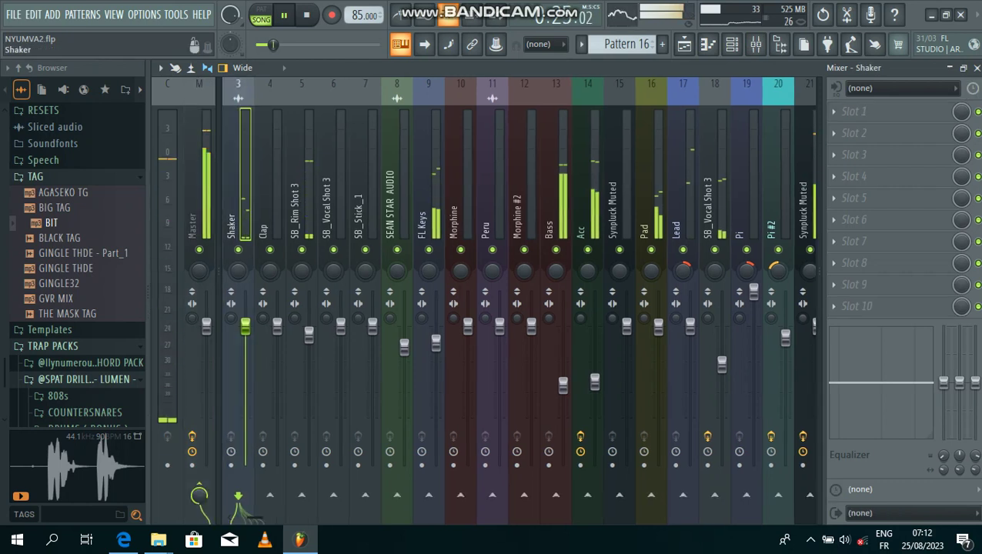
pyautogui.press('Right')
pyautogui.press('Right')
pyautogui.press('Right')
pyautogui.press('Right')
pyautogui.press('Right')
pyautogui.press('Right')
pyautogui.press('Right')
pyautogui.press('Right')
pyautogui.press('Right')
pyautogui.press('Right')
pyautogui.press('Right')
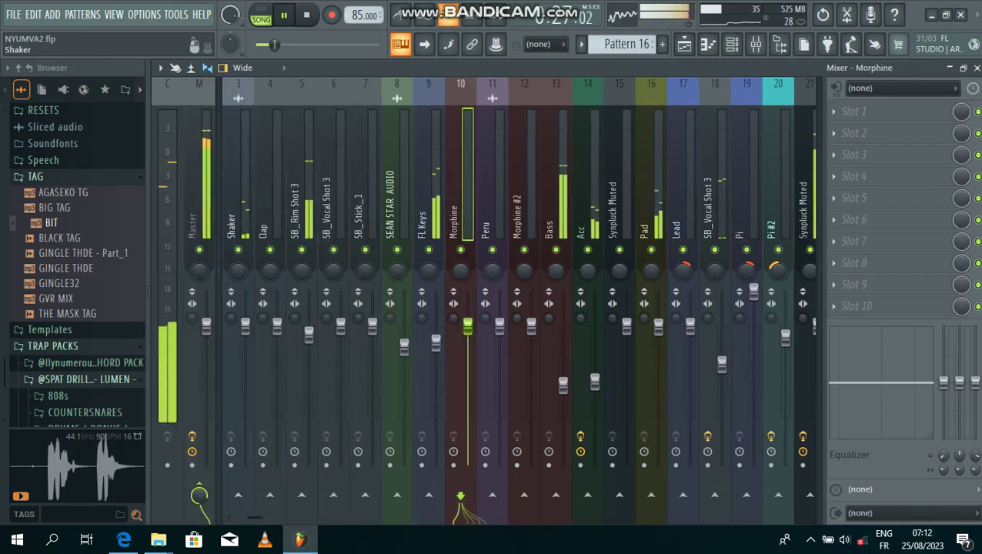
pyautogui.press('Left')
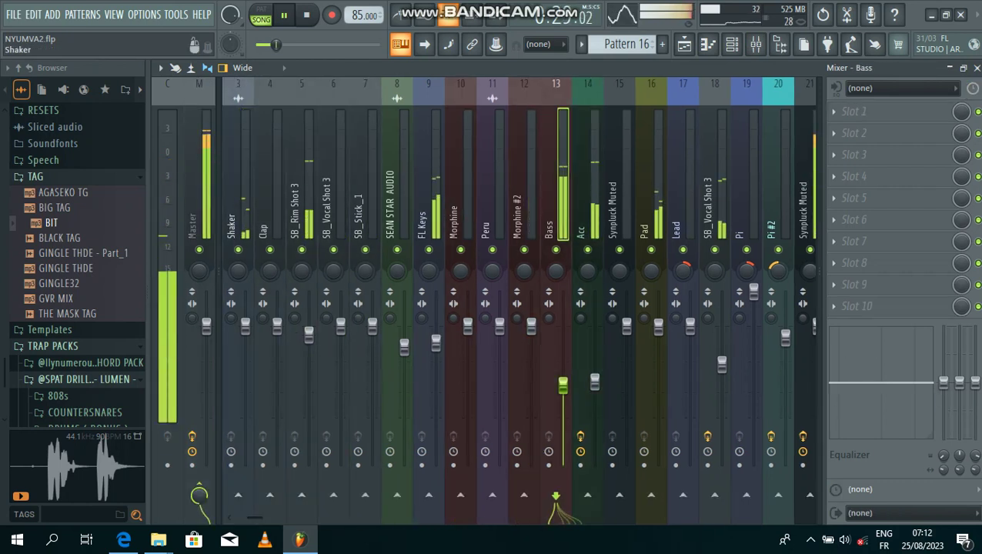
# - Examine the effect slots of the mixer tracks following Bass, through SB_Vocal Shot 3 and Synpluck Muted up to Insert 25
pyautogui.press('Right')
pyautogui.press('Right')
pyautogui.press('Right')
pyautogui.press('Right')
pyautogui.press('Right')
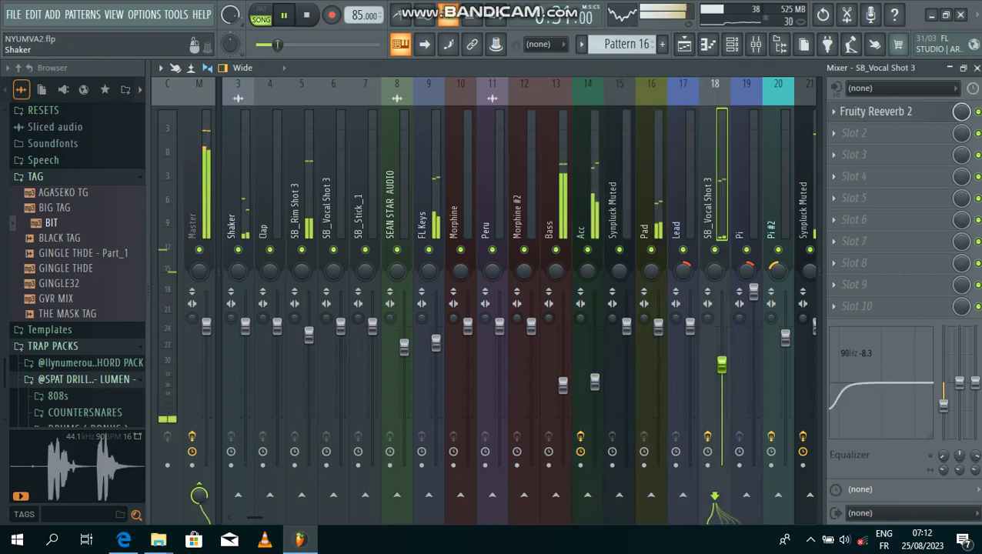
pyautogui.press('Right')
pyautogui.press('Right')
pyautogui.press('Right')
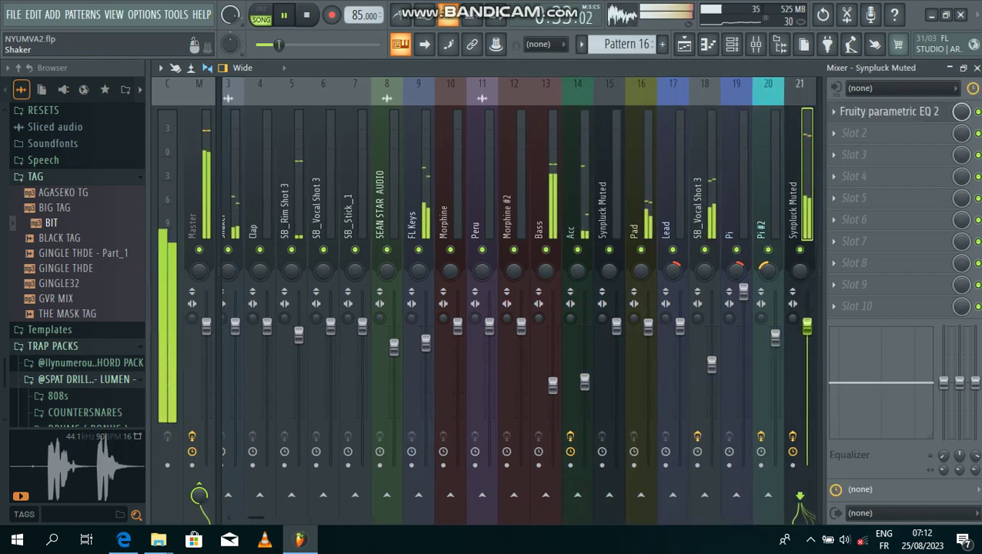
pyautogui.press('Right')
pyautogui.press('Right')
pyautogui.press('Right')
pyautogui.press('Right')
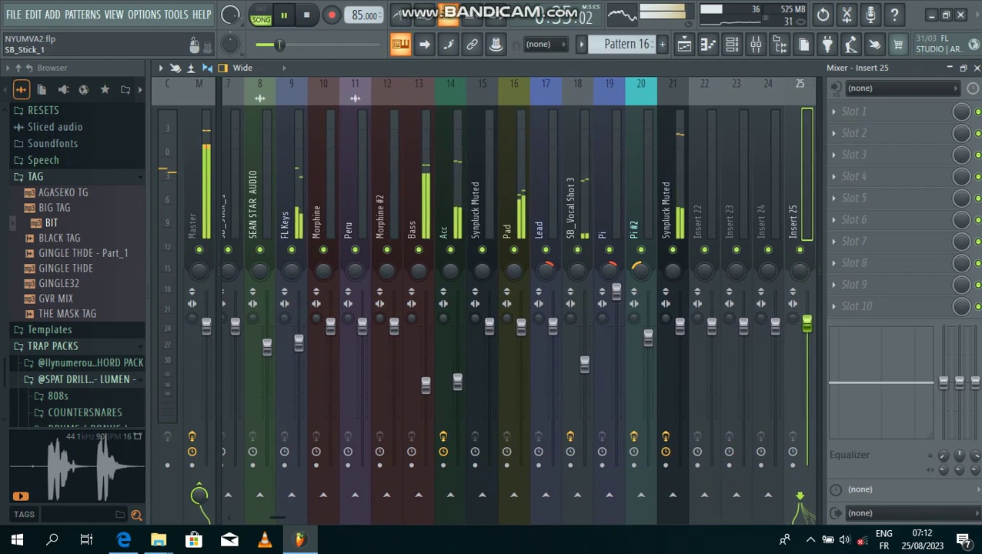
# - Step back through the mixer tracks from Insert 25 to the Pi track to view its effect slots
pyautogui.press('Left')
pyautogui.press('Left')
pyautogui.press('Left')
pyautogui.press('Left')
pyautogui.press('Left')
pyautogui.press('Left')
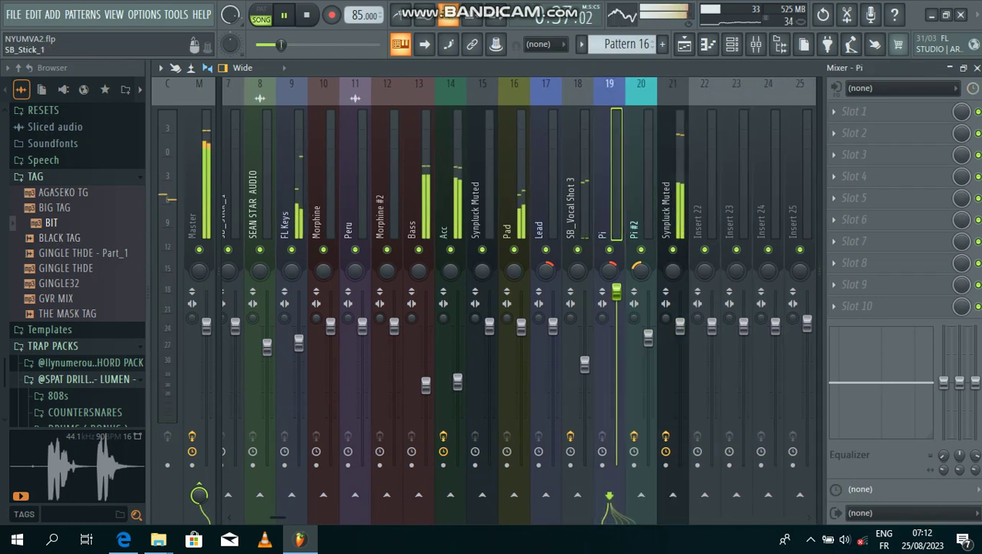